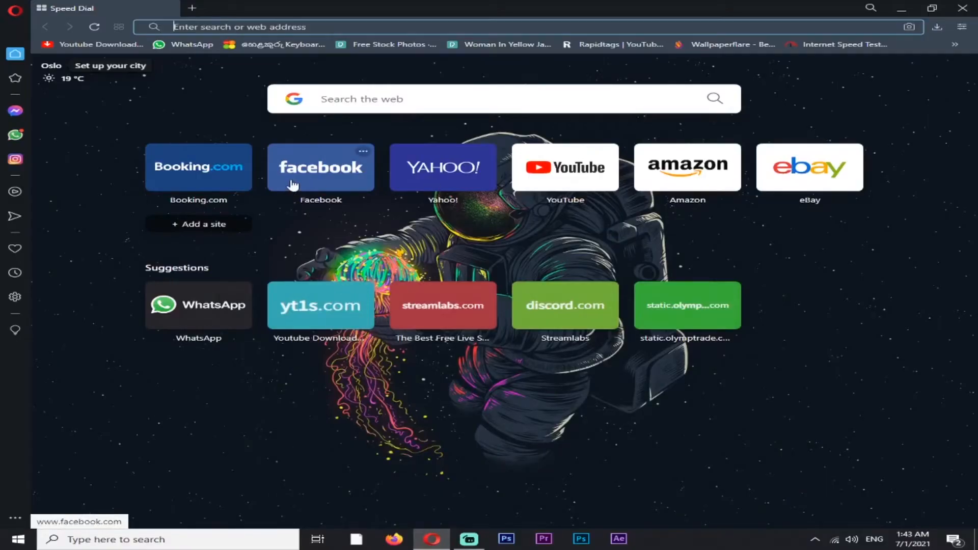
{"action": "left_click", "coordinate": [293, 182]}
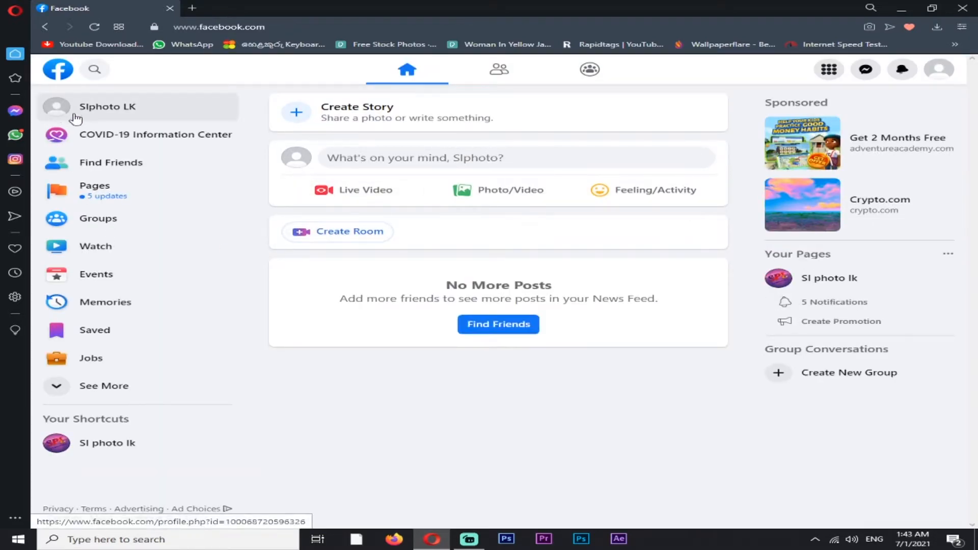
Start creating a new Facebook page and name it "SP Gaming"
{"action": "left_click", "coordinate": [101, 192]}
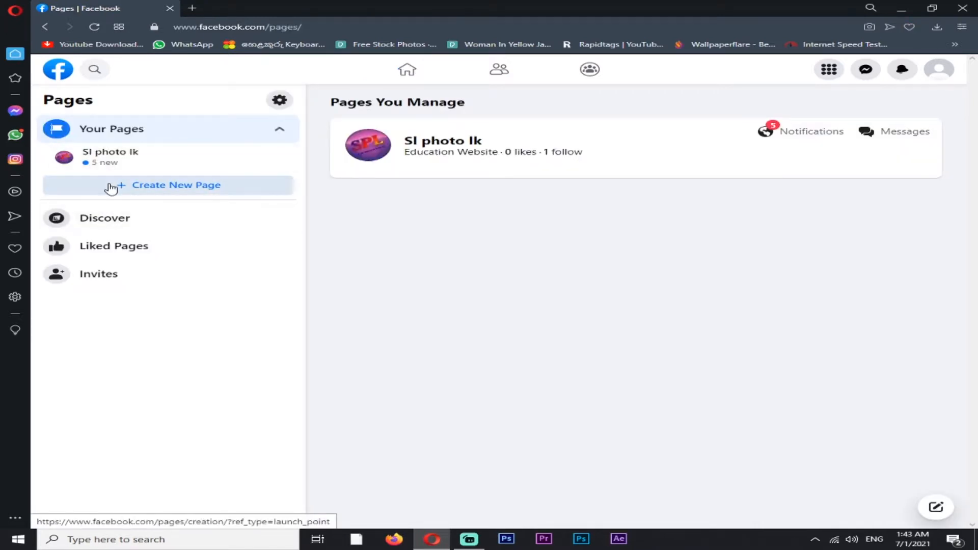
{"action": "left_click", "coordinate": [112, 188]}
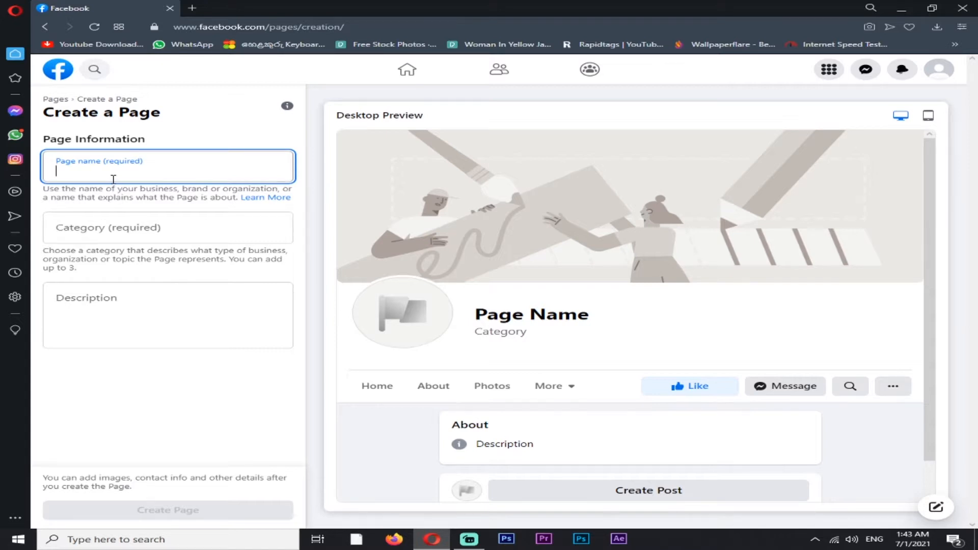
{"action": "type", "text": "S"}
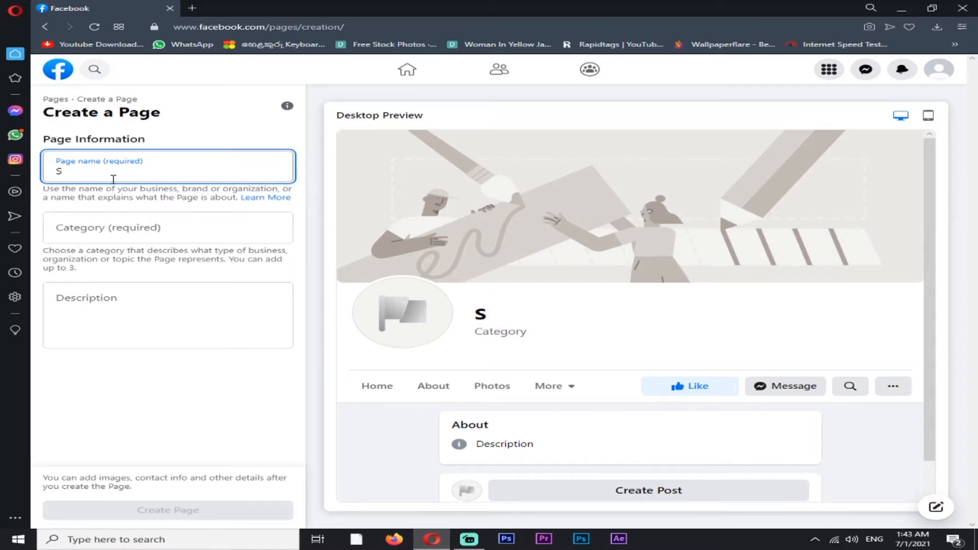
{"action": "type", "text": "p Ga"}
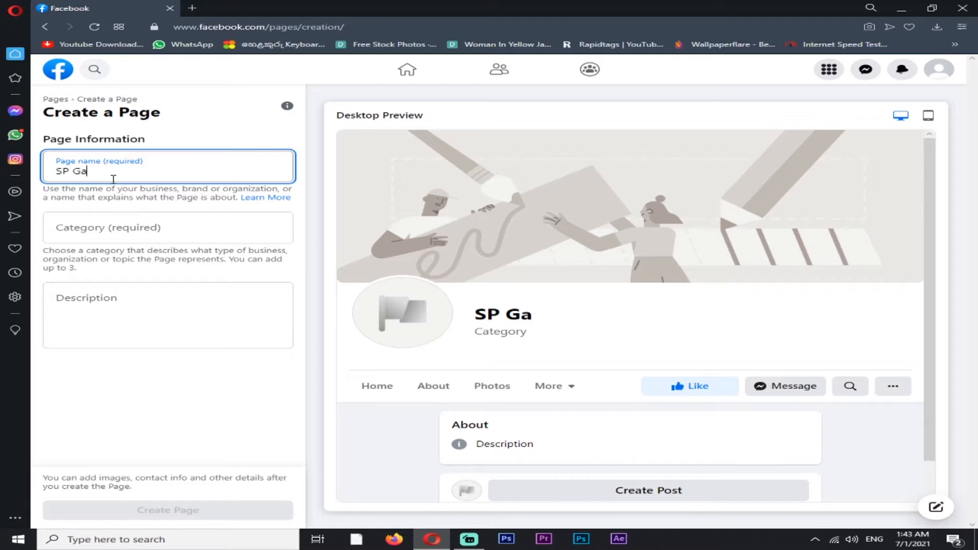
{"action": "type", "text": "ming"}
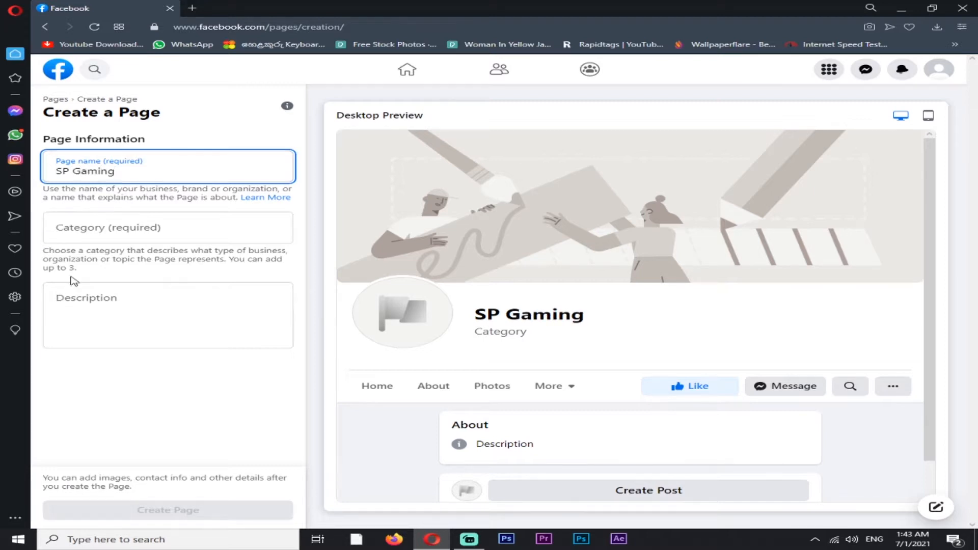
Set the page's category to Gaming Video Creator
{"action": "left_click", "coordinate": [101, 239]}
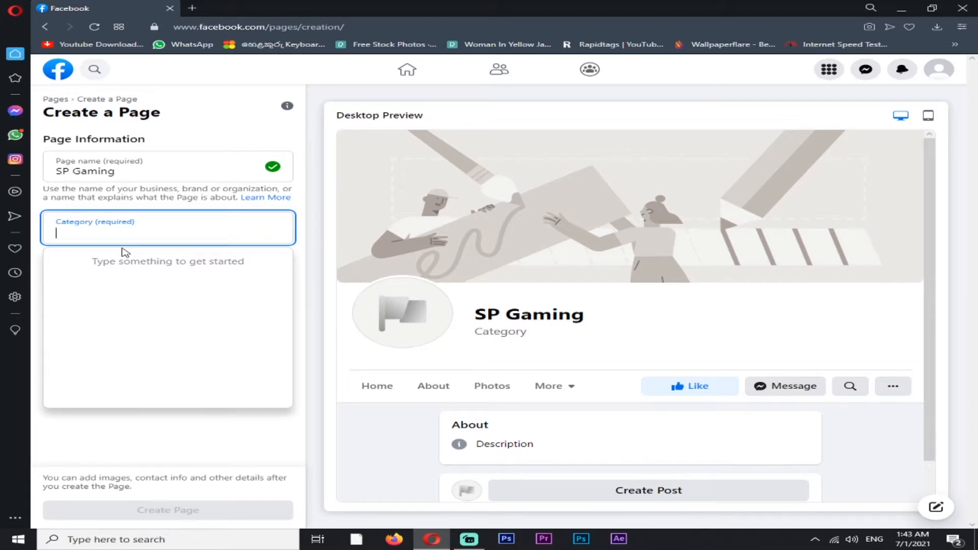
{"action": "type", "text": "ga"}
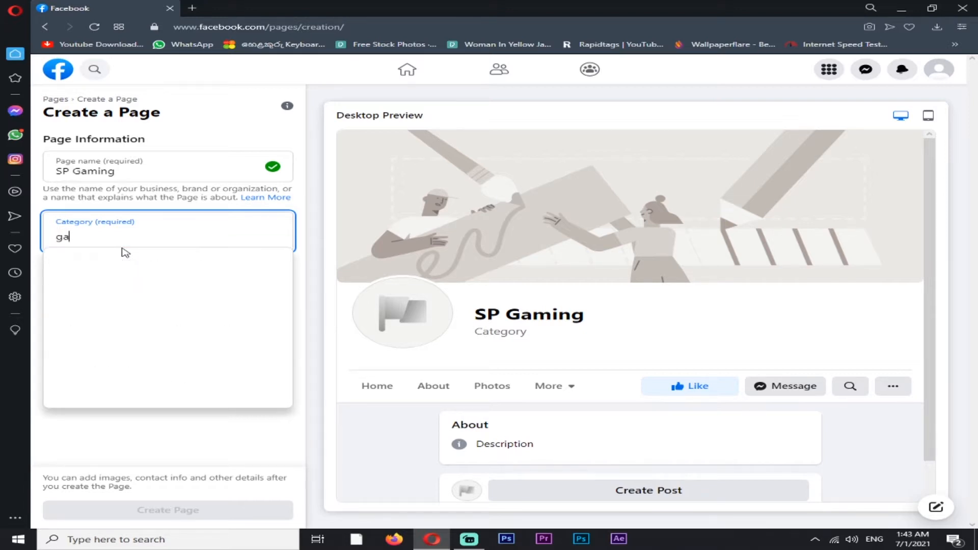
{"action": "type", "text": "ming"}
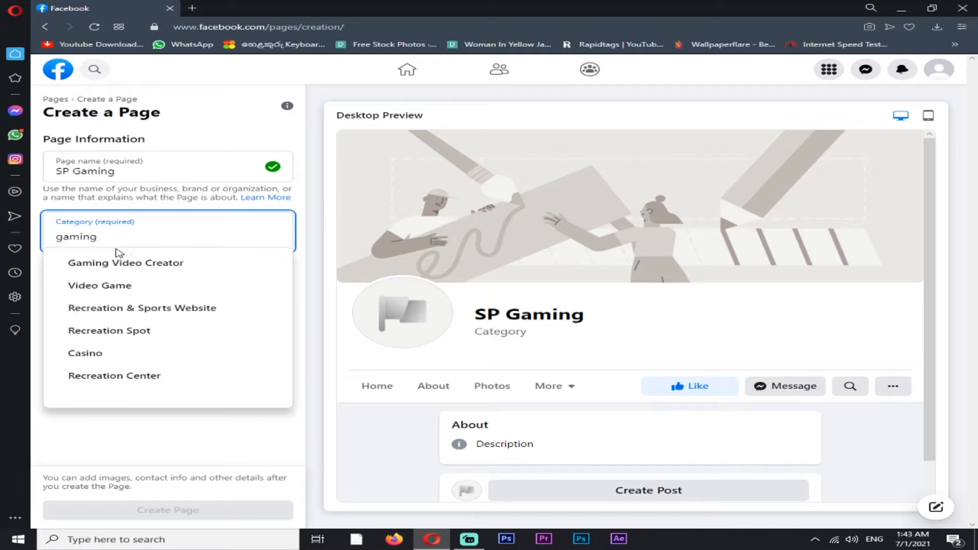
{"action": "left_click", "coordinate": [120, 262]}
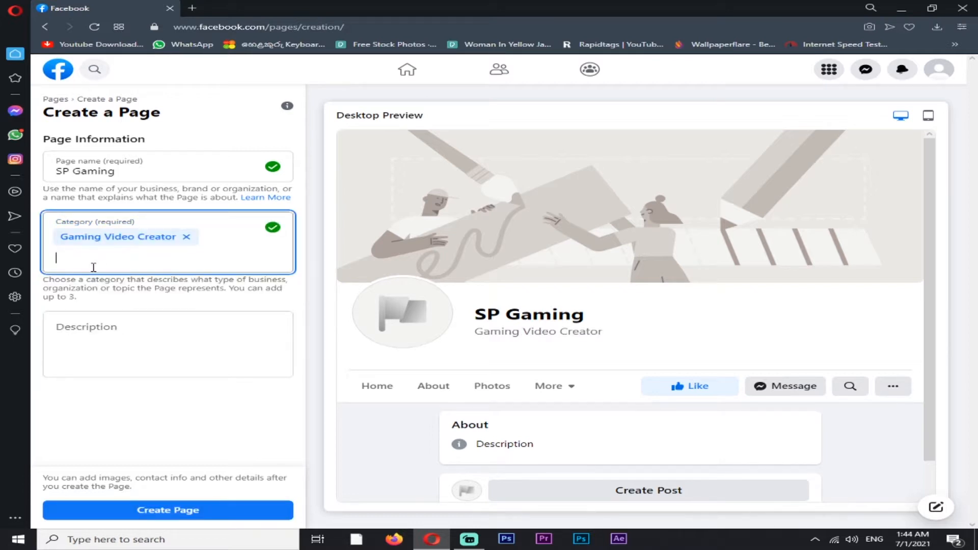
Enter "cricket only play" as the page description and create the page
{"action": "left_click", "coordinate": [100, 336]}
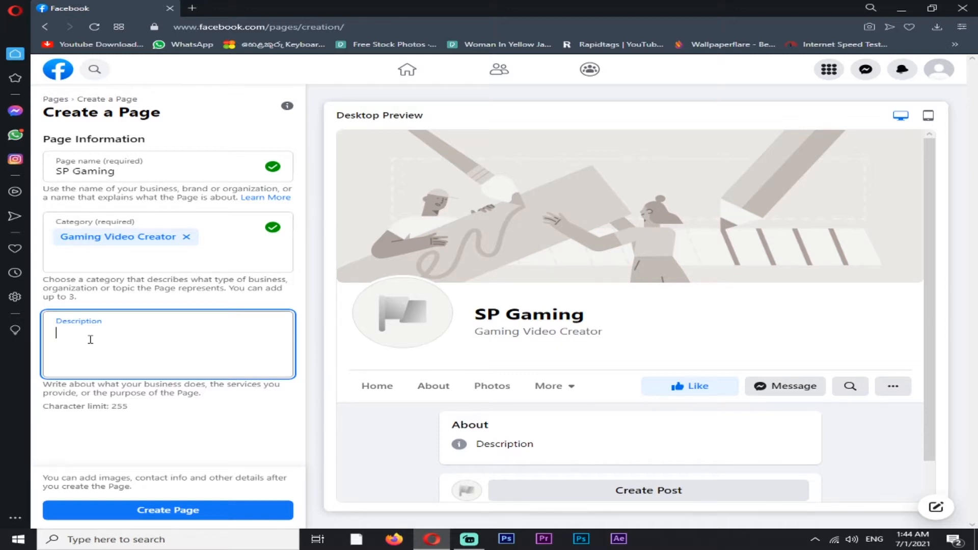
{"action": "type", "text": "cricket only p"}
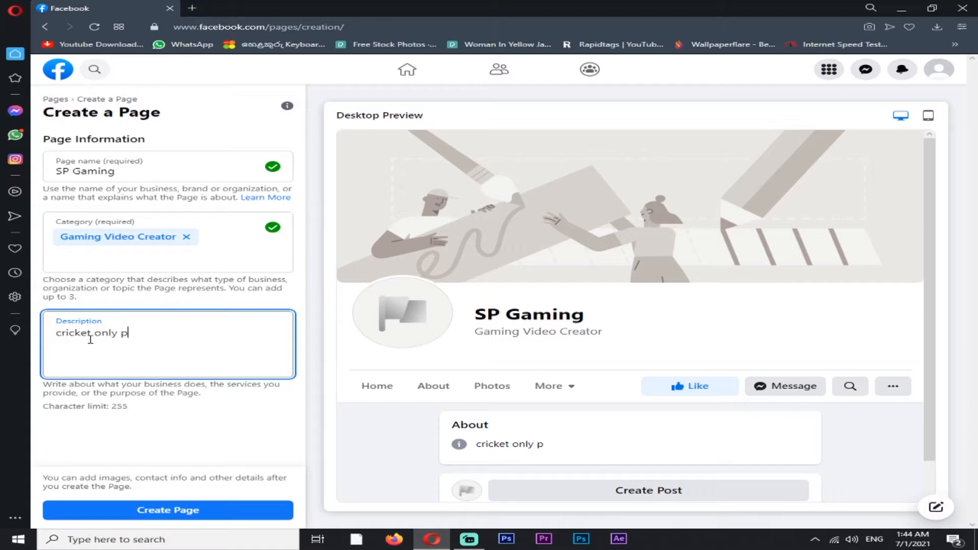
{"action": "type", "text": "ay"}
{"action": "left_click", "coordinate": [182, 511]}
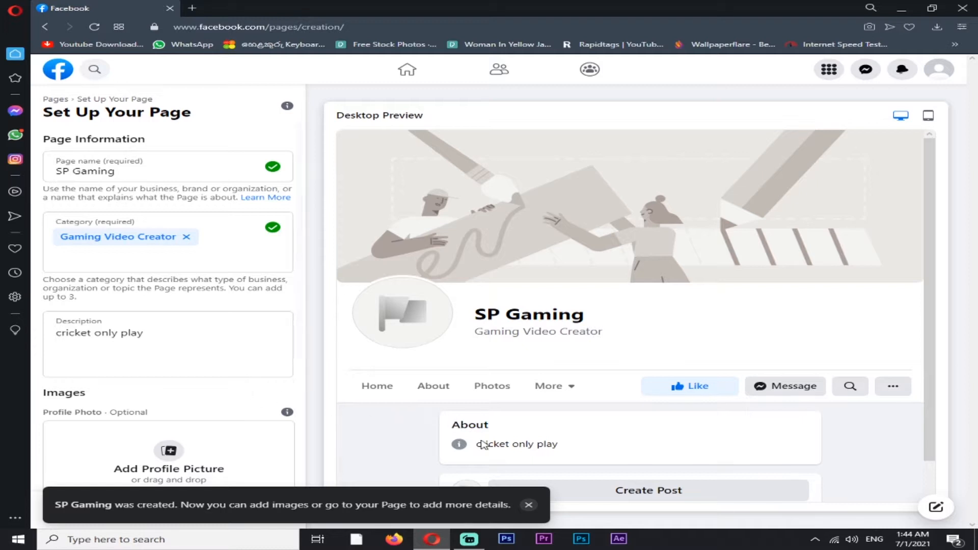
{"action": "scroll", "coordinate": [154, 360], "scroll_direction": "down", "scroll_amount": 3}
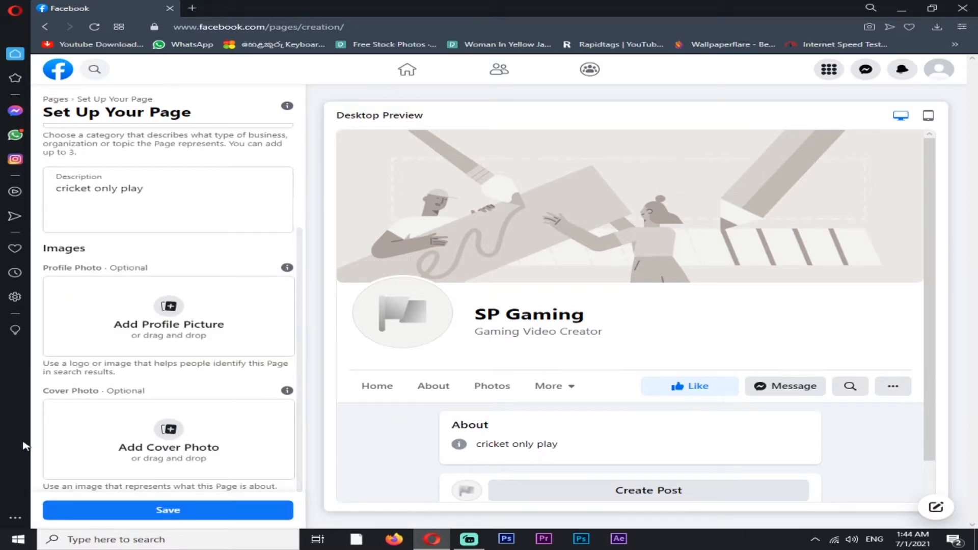
{"action": "left_click", "coordinate": [192, 458]}
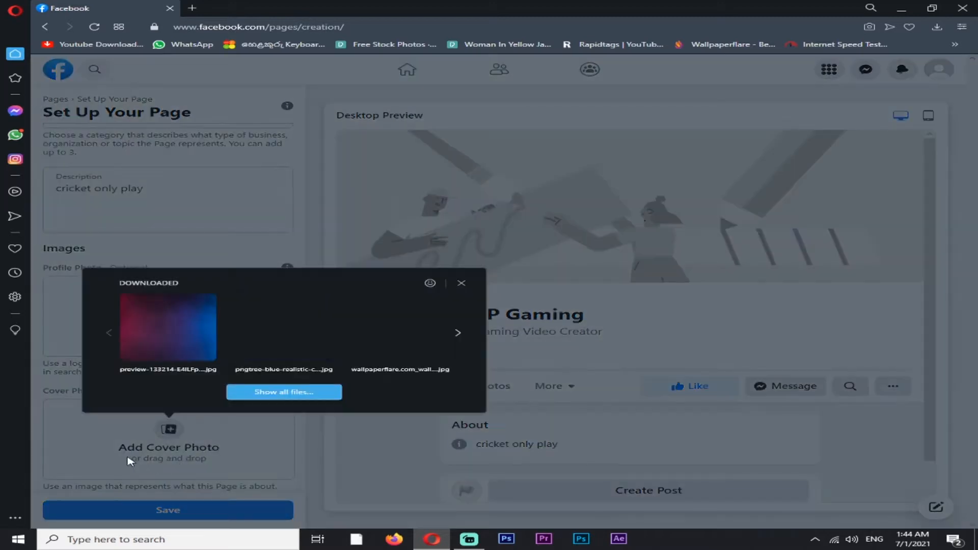
{"action": "left_click", "coordinate": [461, 284]}
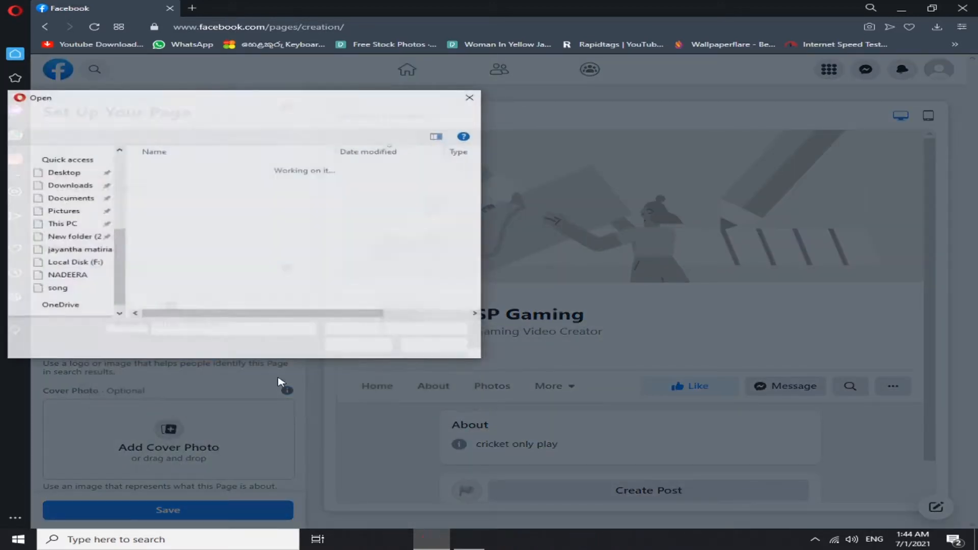
{"action": "left_click", "coordinate": [474, 98]}
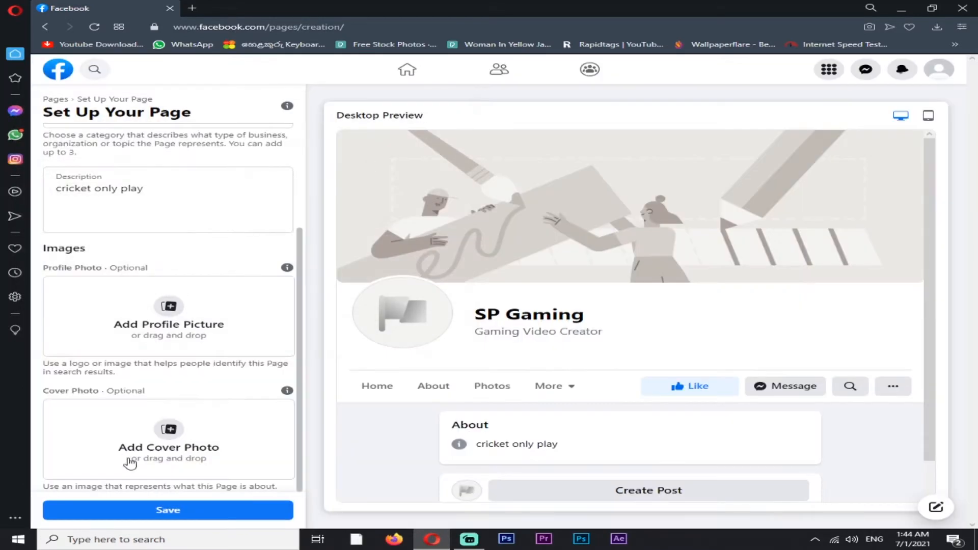
Save the page setup without images and leave the offer to connect the page to WhatsApp
{"action": "left_click", "coordinate": [158, 509]}
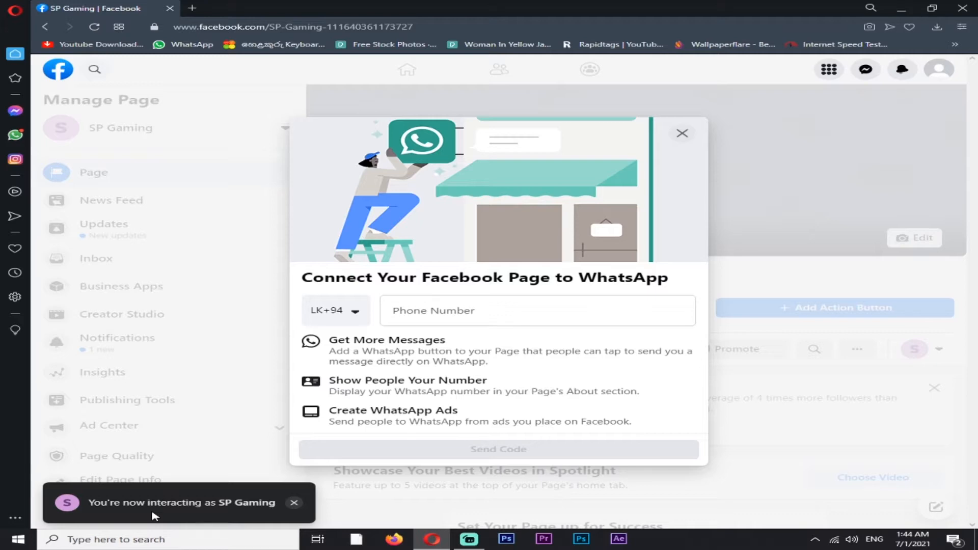
{"action": "left_click", "coordinate": [682, 133]}
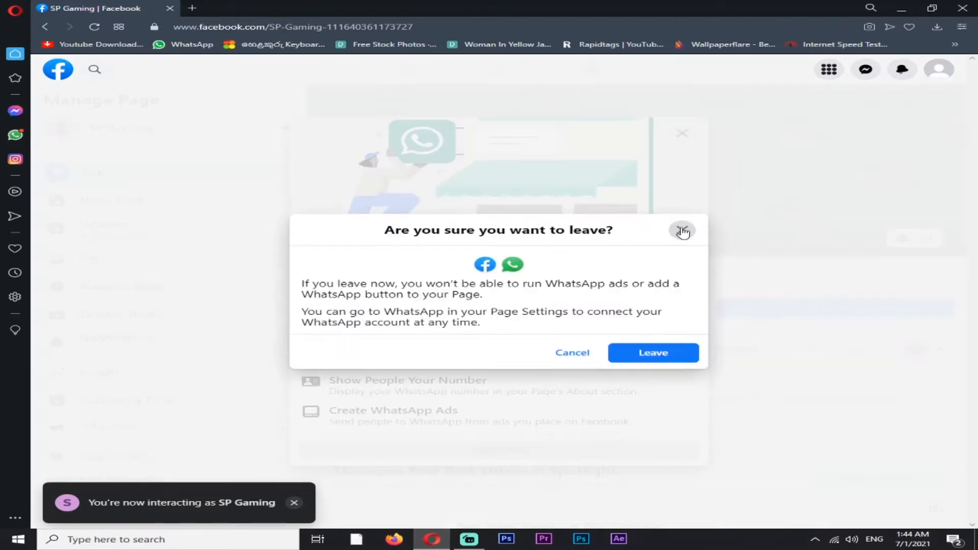
{"action": "left_click", "coordinate": [682, 228]}
{"action": "left_click", "coordinate": [682, 134]}
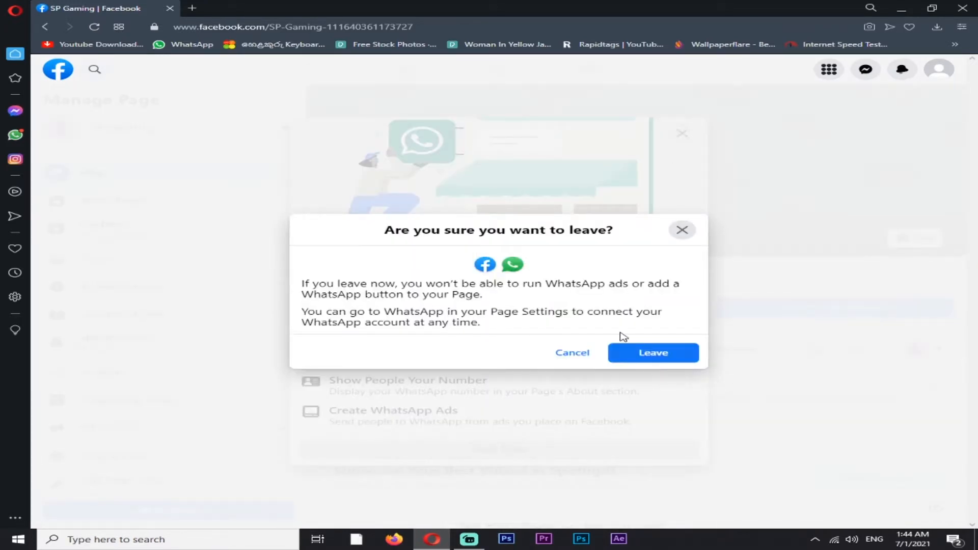
{"action": "left_click", "coordinate": [634, 357]}
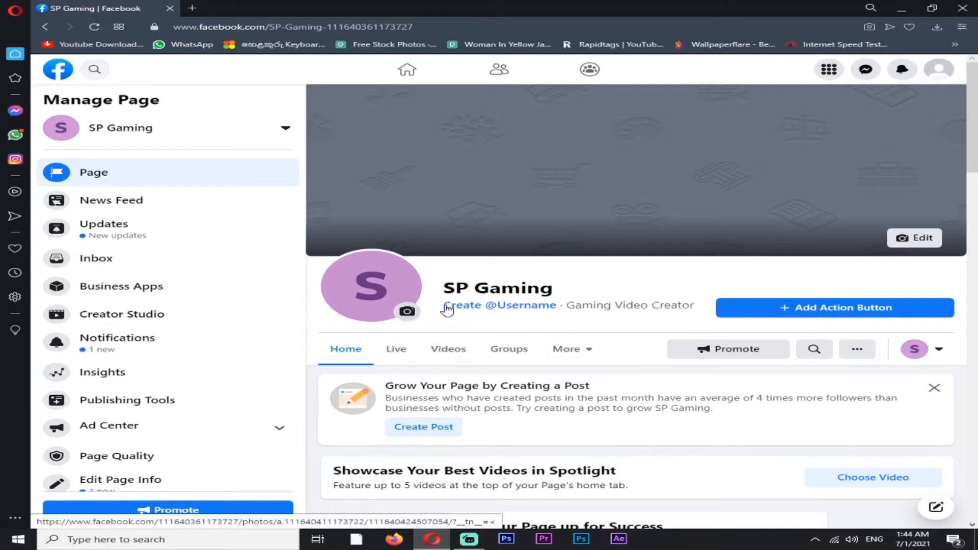
Open Creator Studio for the SP Gaming page and go to the Live Dashboard of the Creative Tools
{"action": "scroll", "coordinate": [810, 287], "scroll_direction": "down", "scroll_amount": 3}
{"action": "scroll", "coordinate": [662, 310], "scroll_direction": "down", "scroll_amount": 15}
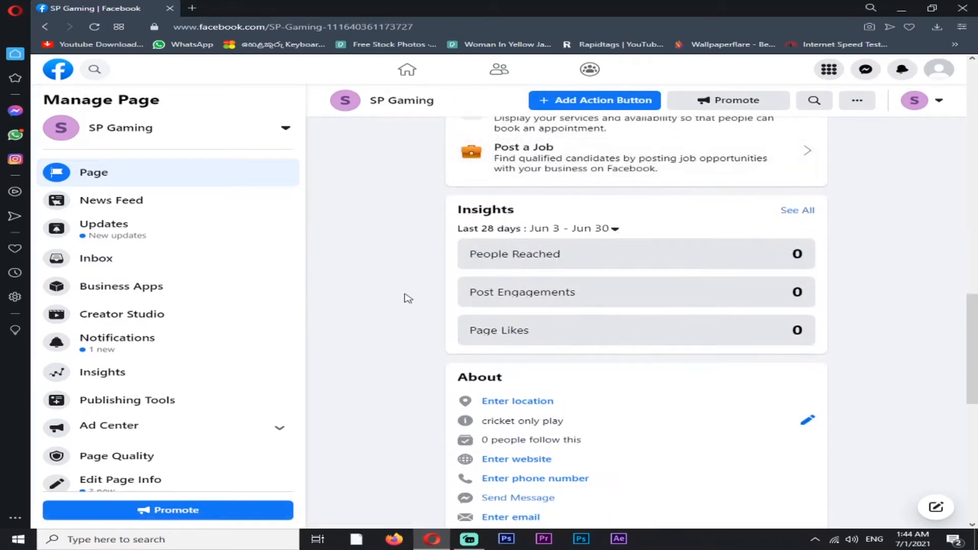
{"action": "scroll", "coordinate": [404, 297], "scroll_direction": "down", "scroll_amount": 3}
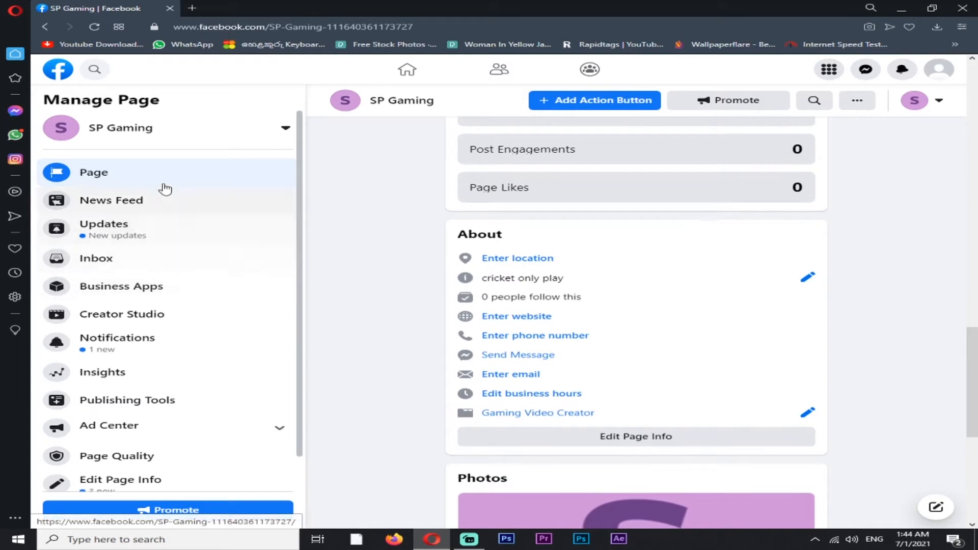
{"action": "left_click", "coordinate": [136, 317]}
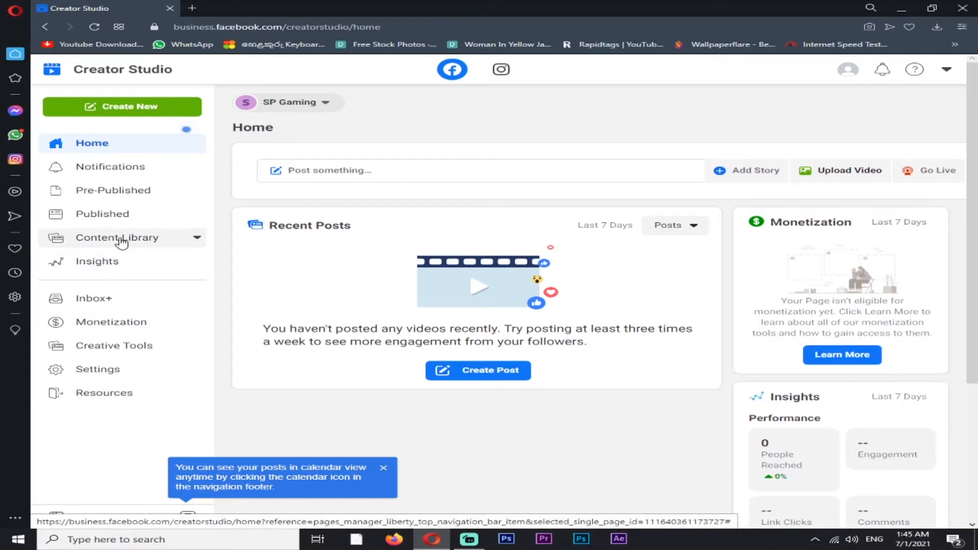
{"action": "left_click", "coordinate": [120, 349]}
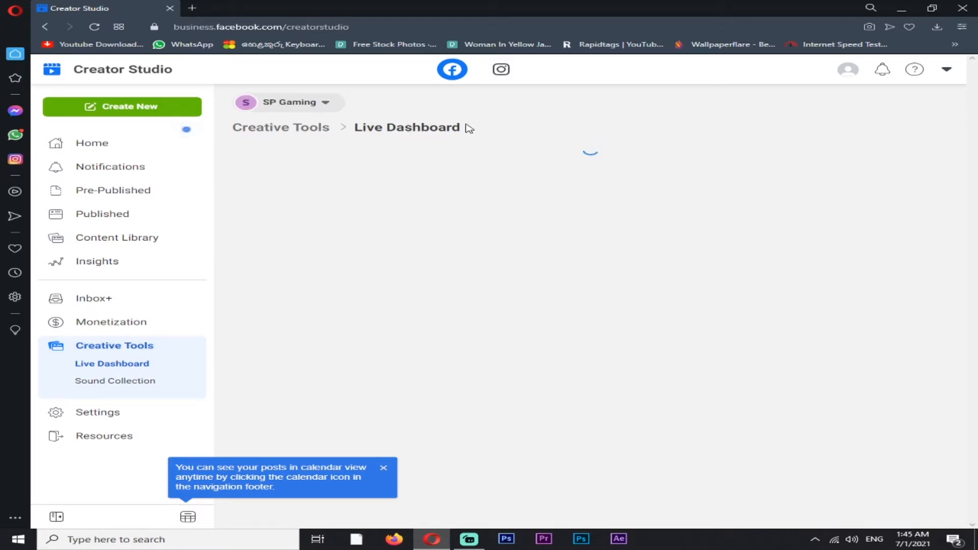
{"action": "left_click_drag", "start_coordinate": [469, 128], "coordinate": [281, 128]}
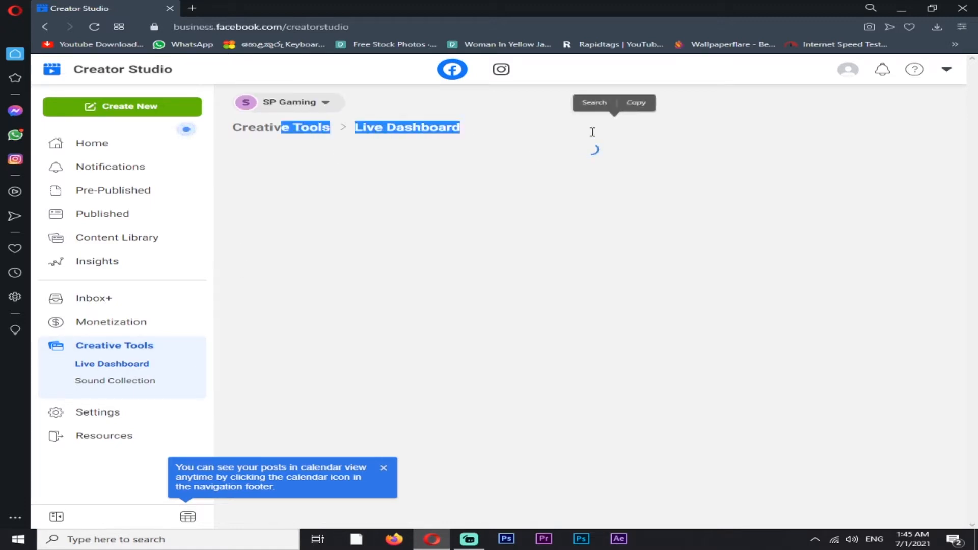
{"action": "left_click", "coordinate": [593, 132]}
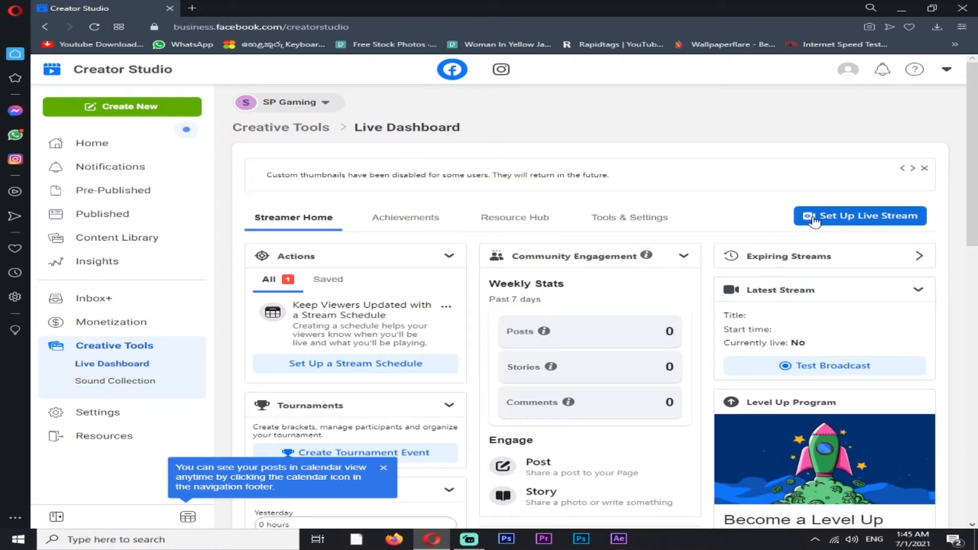
Select the Level Up criterion about creating a Gaming Video Creator page, and search for "google translate" in a new browser tab
{"action": "scroll", "coordinate": [597, 292], "scroll_direction": "down", "scroll_amount": 5}
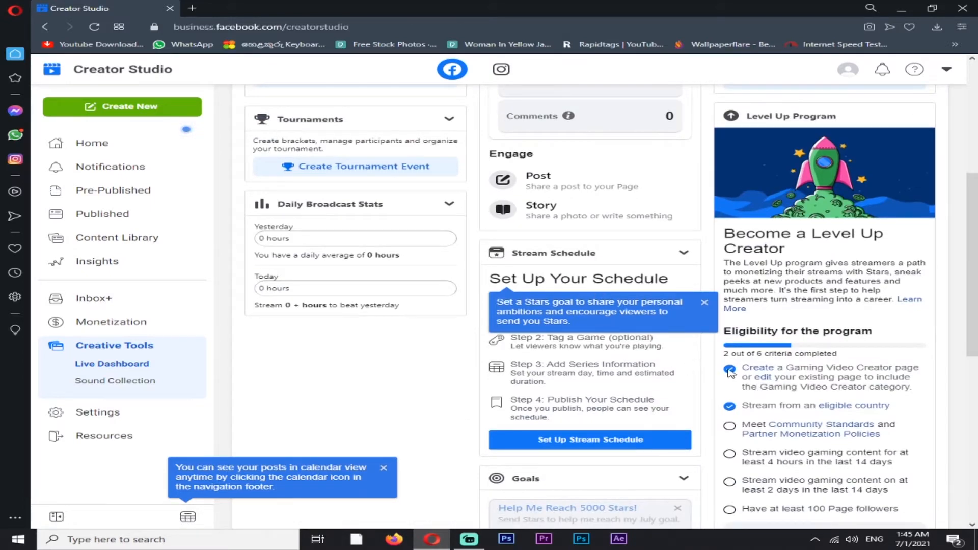
{"action": "left_click_drag", "start_coordinate": [747, 367], "coordinate": [910, 389]}
{"action": "key", "text": "super+c"}
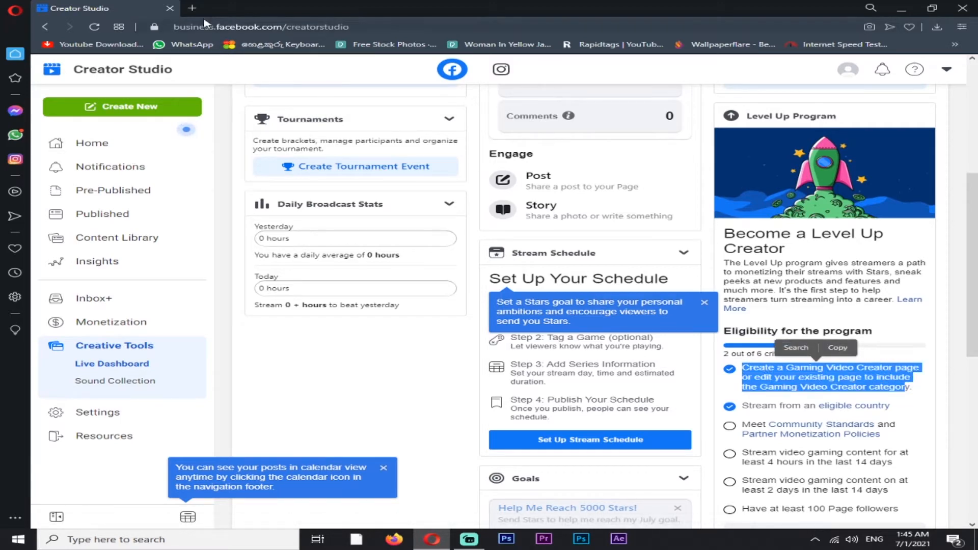
{"action": "left_click", "coordinate": [191, 7]}
{"action": "type", "text": "goo"}
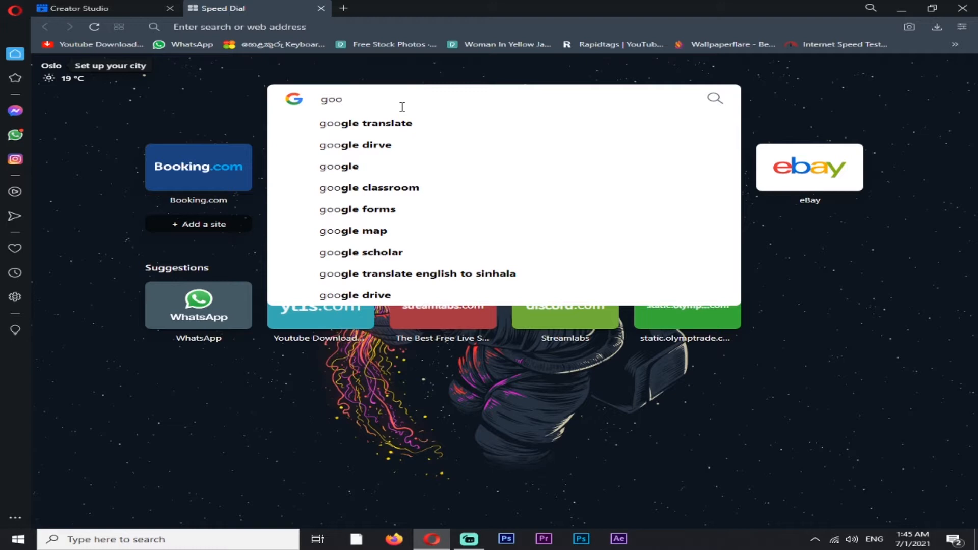
{"action": "left_click", "coordinate": [482, 123]}
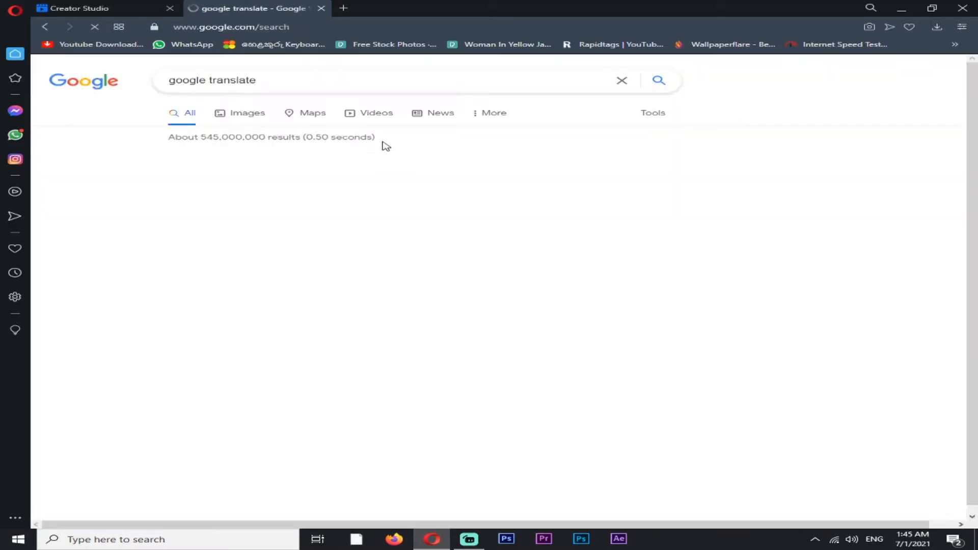
Set the Google translator to translate from English to Sinhala
{"action": "left_click", "coordinate": [221, 162]}
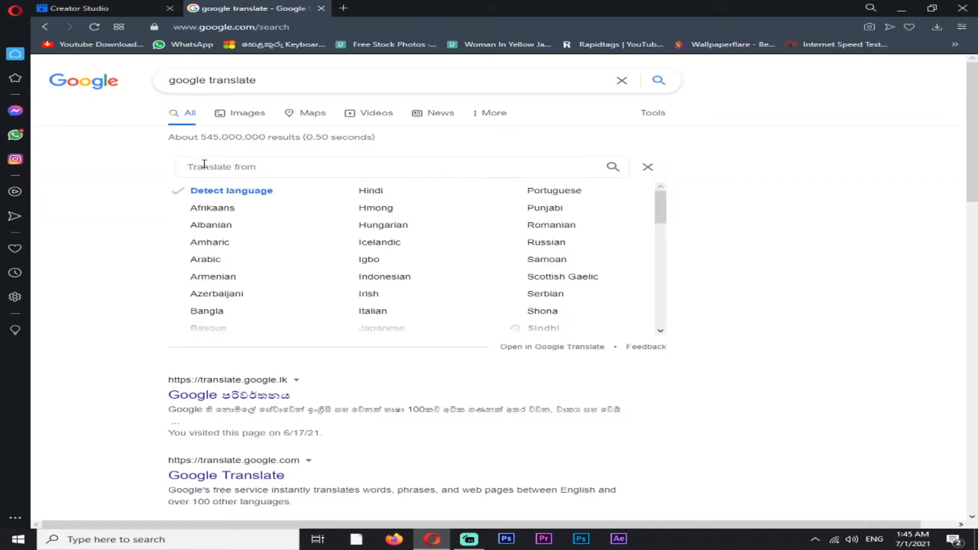
{"action": "type", "text": "e"}
{"action": "left_click", "coordinate": [206, 196]}
{"action": "left_click", "coordinate": [209, 190]}
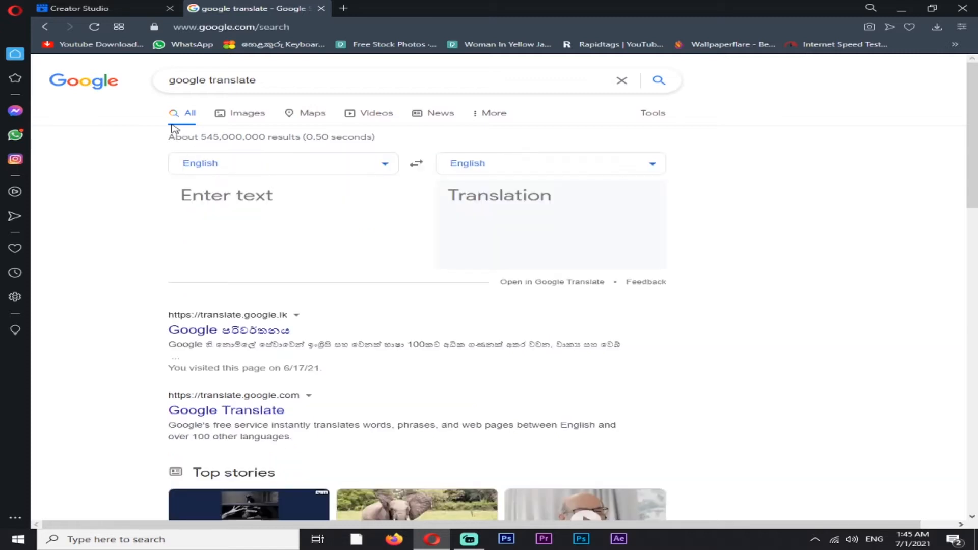
{"action": "left_click", "coordinate": [541, 168]}
{"action": "type", "text": "sin"}
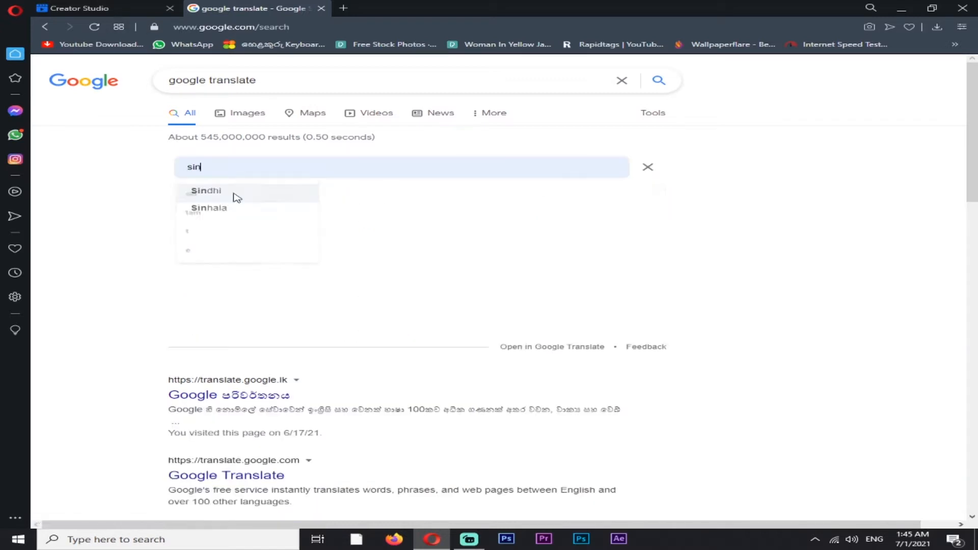
{"action": "left_click", "coordinate": [209, 208]}
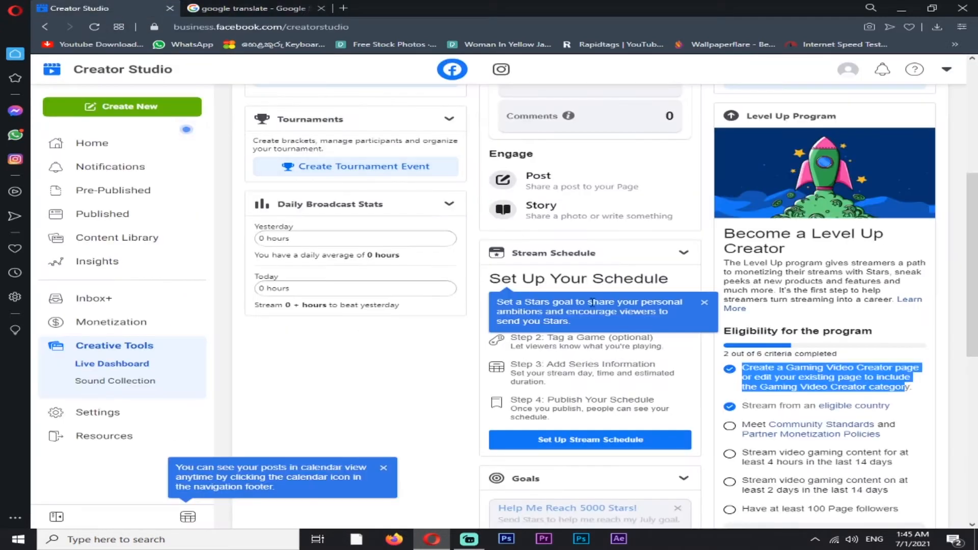
Copy the Level Up criterion about creating a Gaming Video Creator page into the Google translator to translate it into Sinhala
{"action": "right_click", "coordinate": [747, 384]}
{"action": "left_click", "coordinate": [766, 265]}
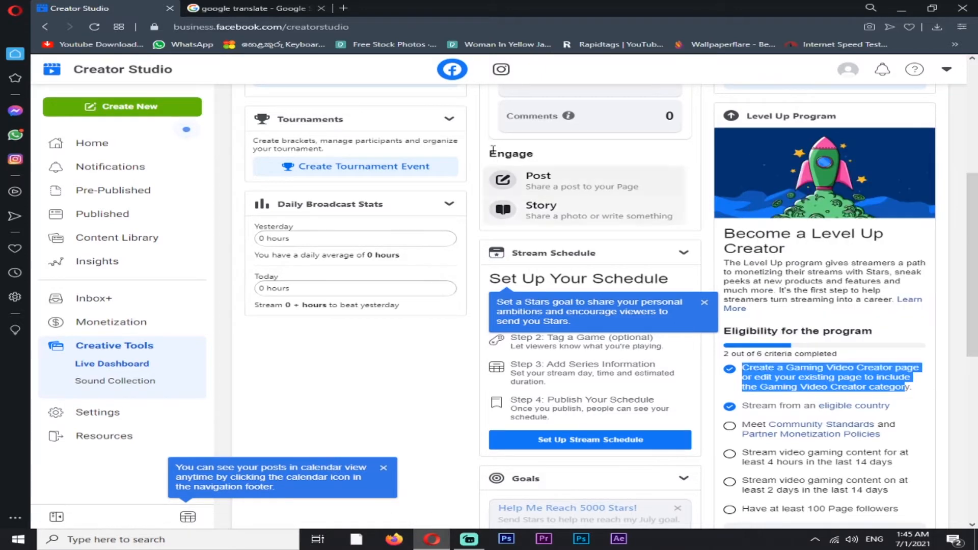
{"action": "left_click", "coordinate": [255, 8]}
{"action": "right_click", "coordinate": [239, 192]}
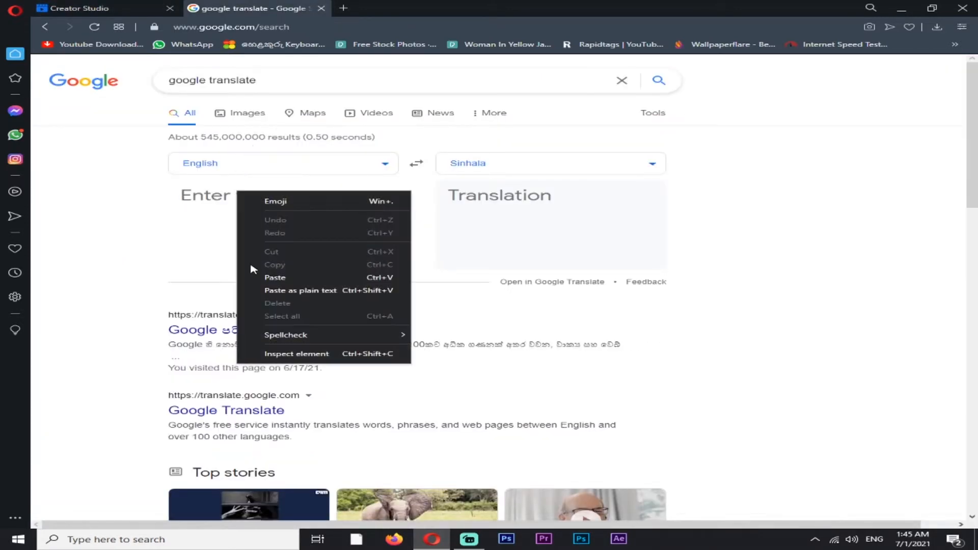
{"action": "left_click", "coordinate": [254, 278]}
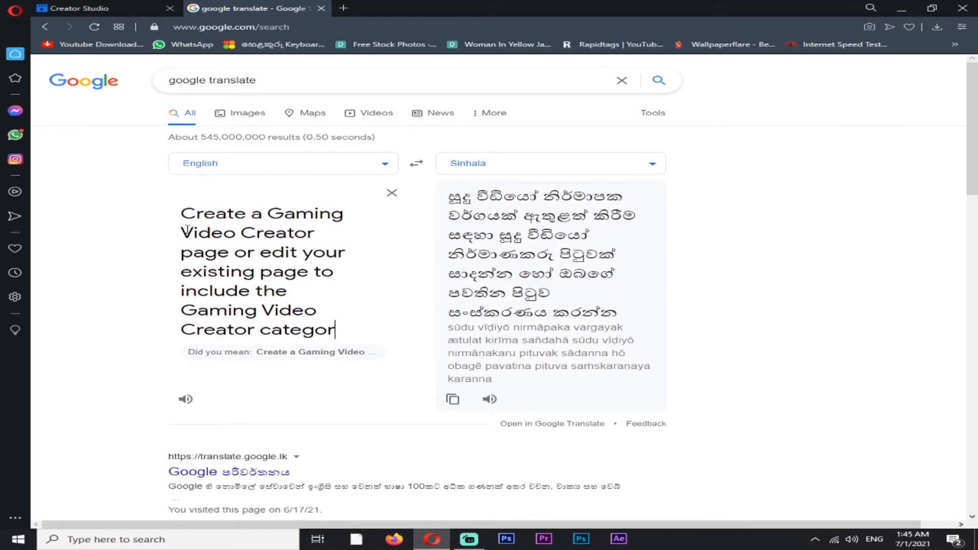
Try to translate the criterion "Meet Community Standards and Partner Monetization Policies" into Sinhala, and clear the translator text
{"action": "left_click", "coordinate": [76, 8]}
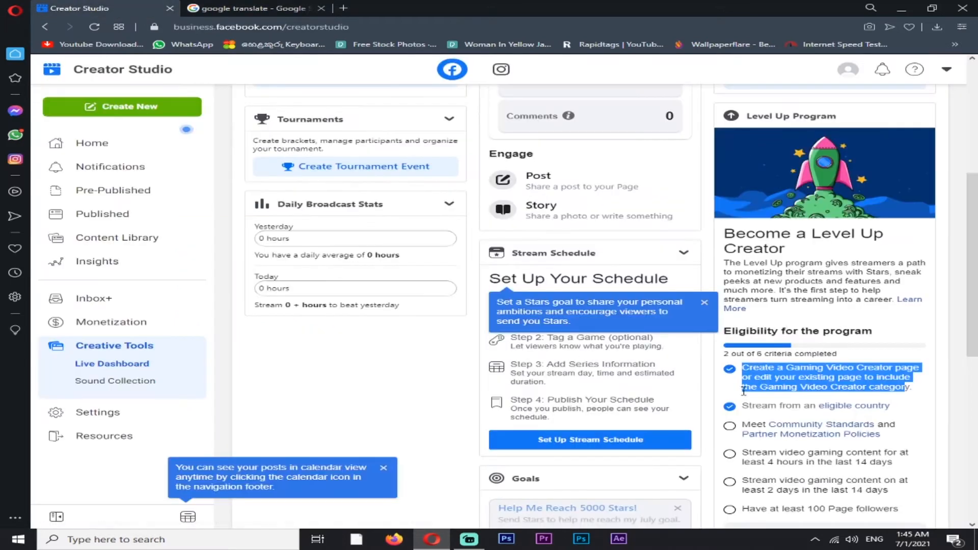
{"action": "scroll", "coordinate": [740, 407], "scroll_direction": "down", "scroll_amount": 3}
{"action": "left_click_drag", "start_coordinate": [742, 281], "coordinate": [880, 290]}
{"action": "key", "text": "super+c"}
{"action": "left_click", "coordinate": [828, 262]}
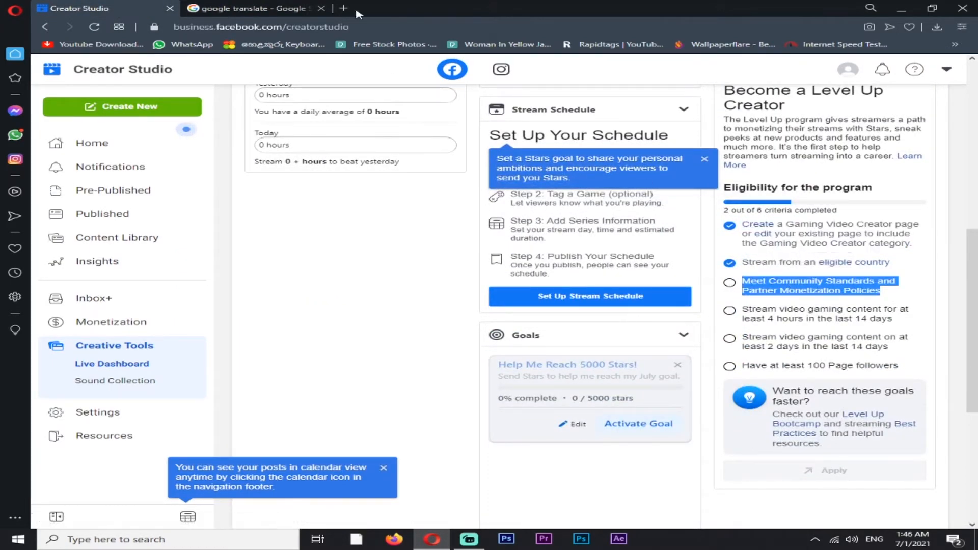
{"action": "left_click", "coordinate": [254, 8]}
{"action": "left_click", "coordinate": [392, 192]}
{"action": "right_click", "coordinate": [262, 201]}
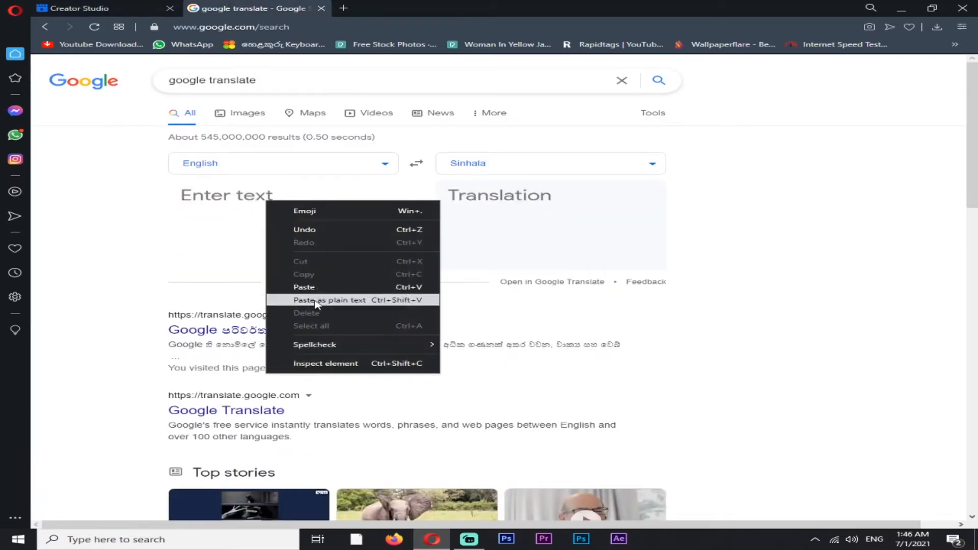
{"action": "left_click", "coordinate": [315, 301]}
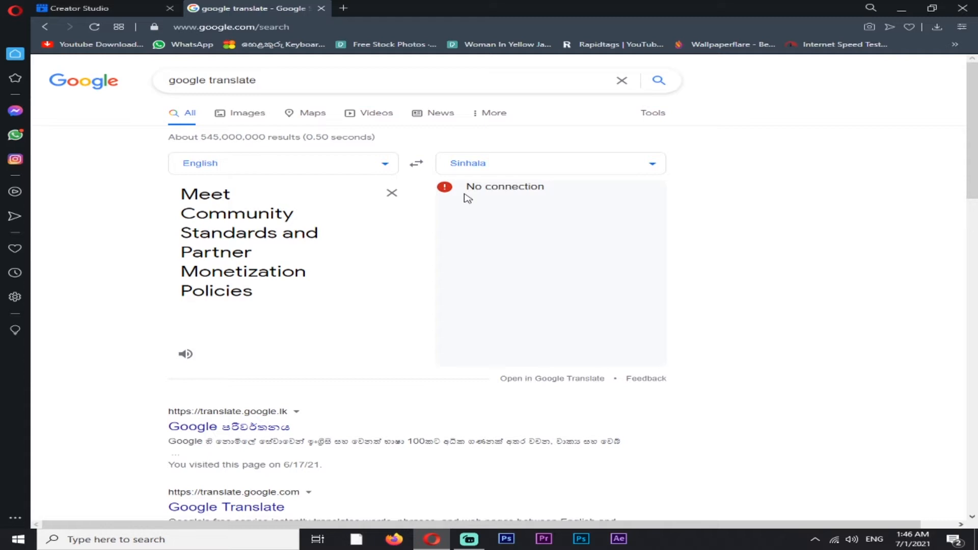
{"action": "left_click", "coordinate": [392, 193]}
Return to Creator Studio and examine the Level Up criteria on streaming hours, streaming days and Page followers
{"action": "left_click", "coordinate": [16, 10]}
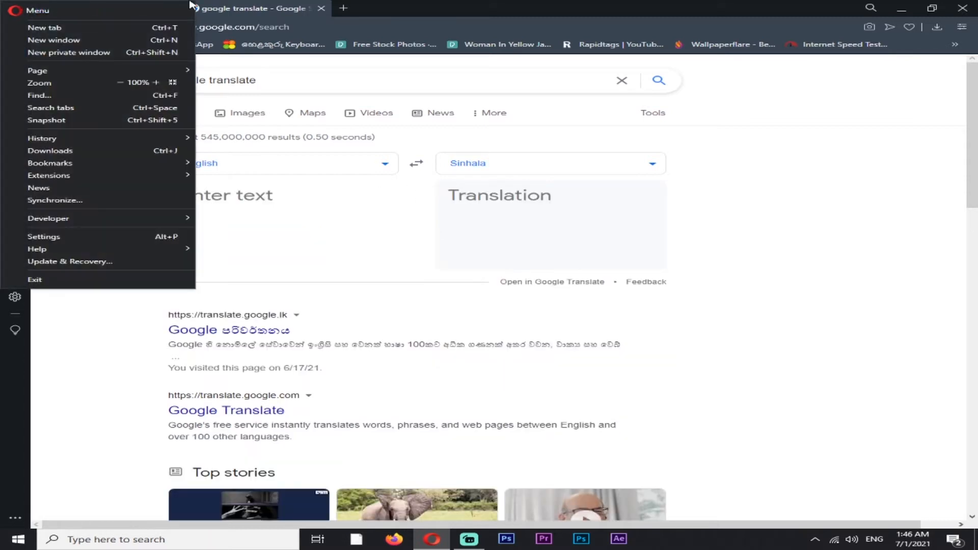
{"action": "left_click", "coordinate": [162, 6]}
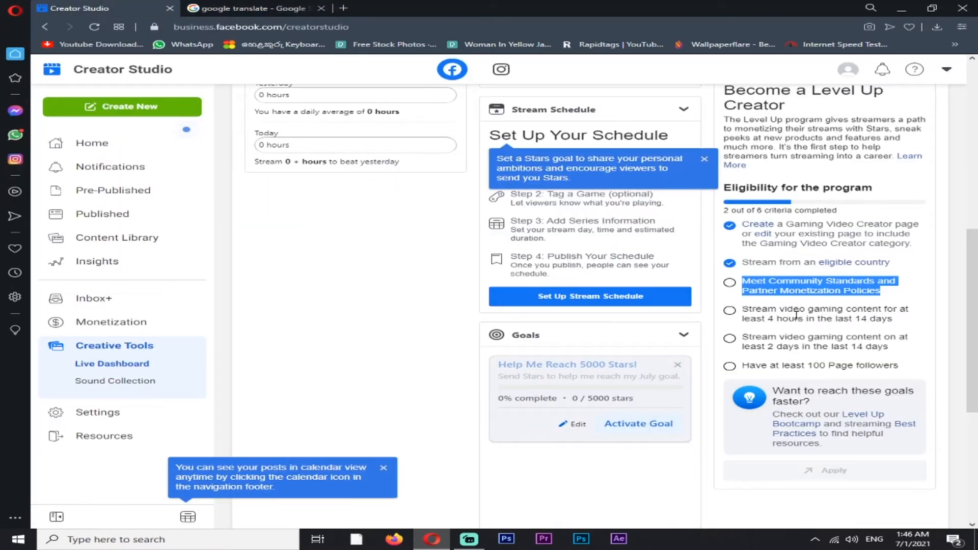
{"action": "left_click", "coordinate": [753, 306]}
{"action": "left_click_drag", "start_coordinate": [747, 307], "coordinate": [856, 313]}
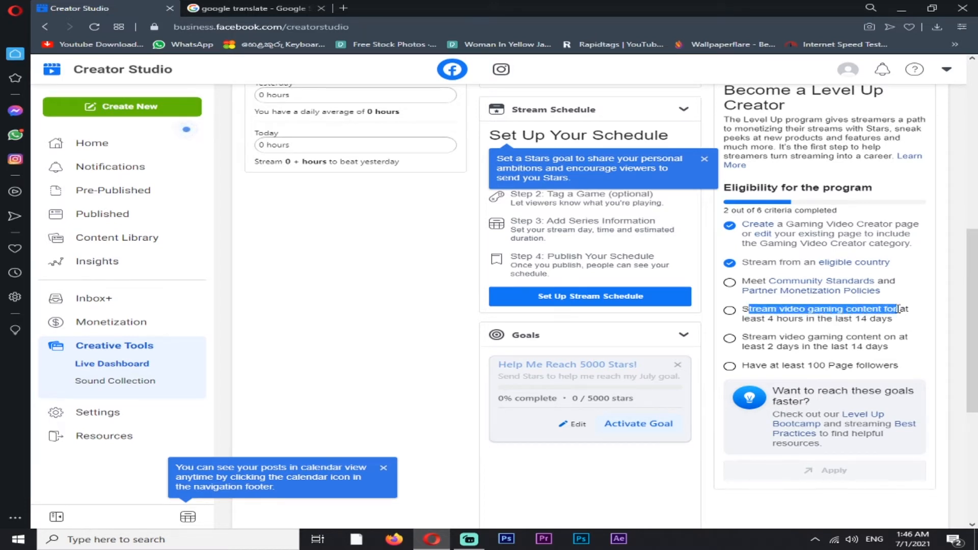
{"action": "left_click_drag", "start_coordinate": [897, 317], "coordinate": [898, 324]}
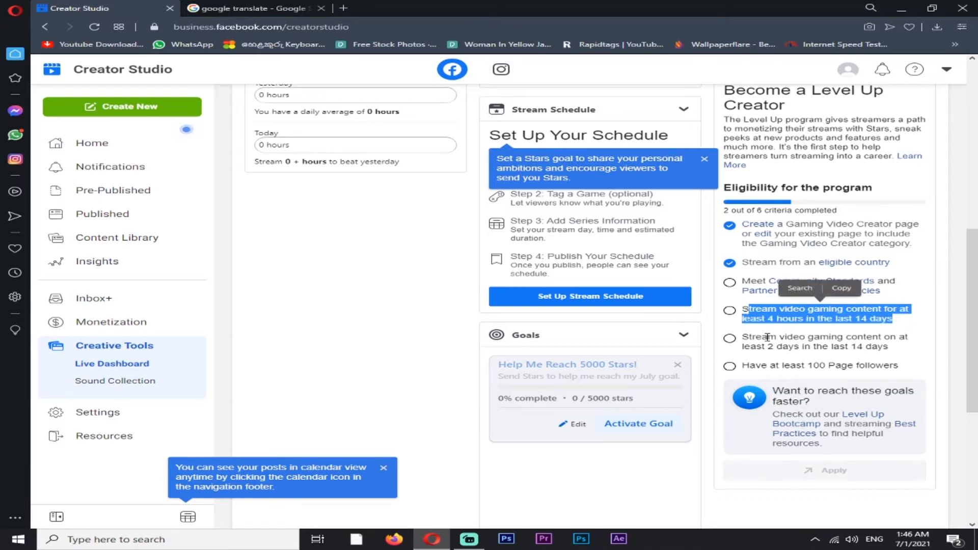
{"action": "left_click_drag", "start_coordinate": [756, 337], "coordinate": [584, 353]}
{"action": "left_click", "coordinate": [892, 364]}
{"action": "left_click", "coordinate": [584, 352]}
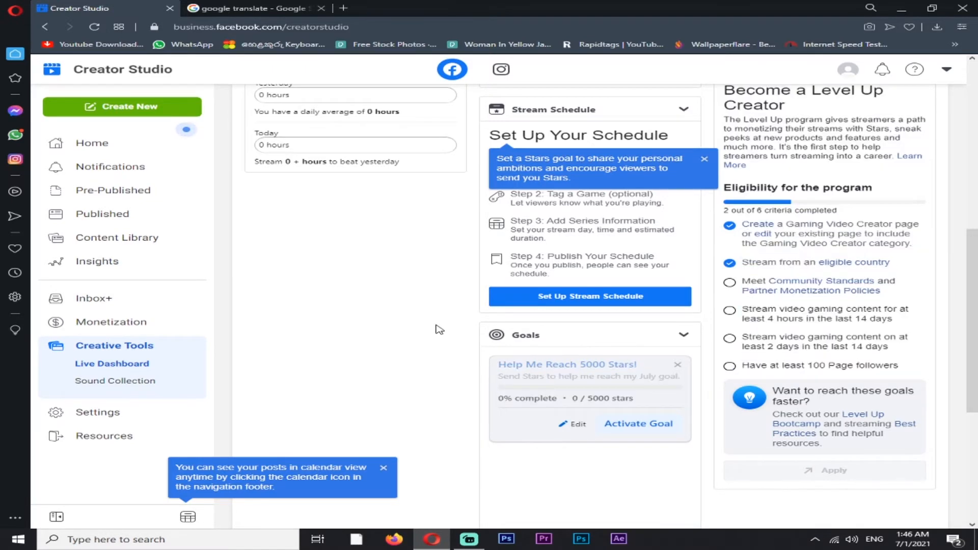
Dismiss the Stars goal tip on the Live Dashboard and open the stream schedule setup form
{"action": "scroll", "coordinate": [439, 329], "scroll_direction": "up", "scroll_amount": 4}
{"action": "scroll", "coordinate": [439, 330], "scroll_direction": "up", "scroll_amount": 2}
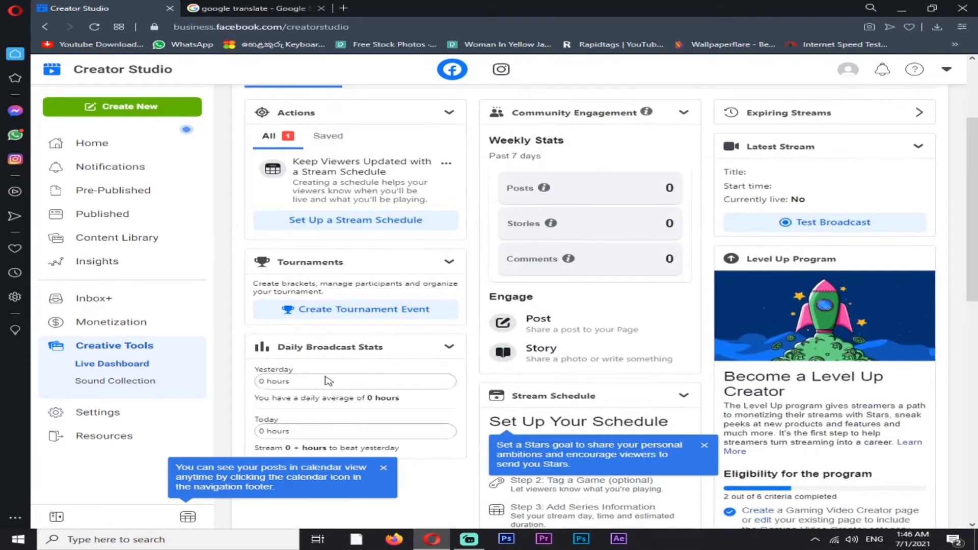
{"action": "scroll", "coordinate": [326, 381], "scroll_direction": "down", "scroll_amount": 3}
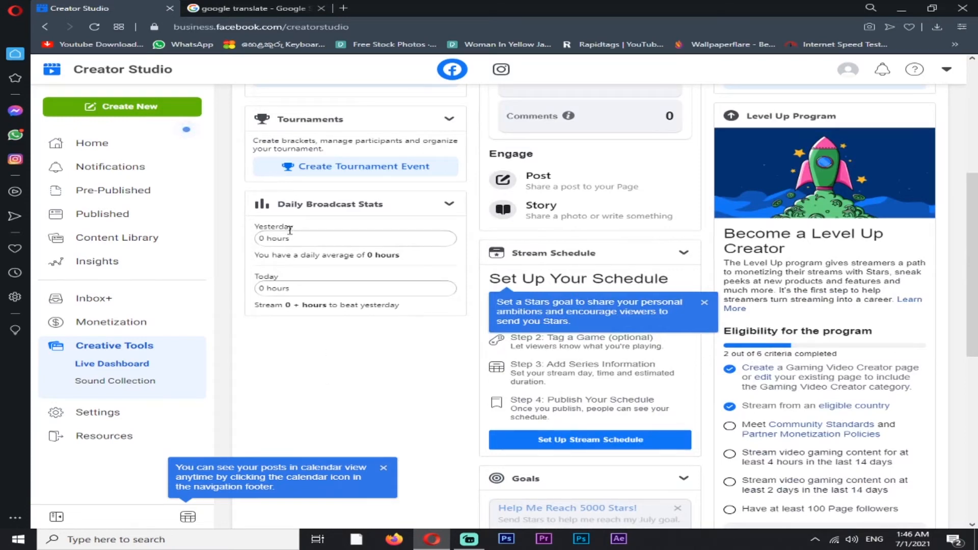
{"action": "scroll", "coordinate": [290, 230], "scroll_direction": "up", "scroll_amount": 5}
{"action": "scroll", "coordinate": [318, 380], "scroll_direction": "down", "scroll_amount": 3}
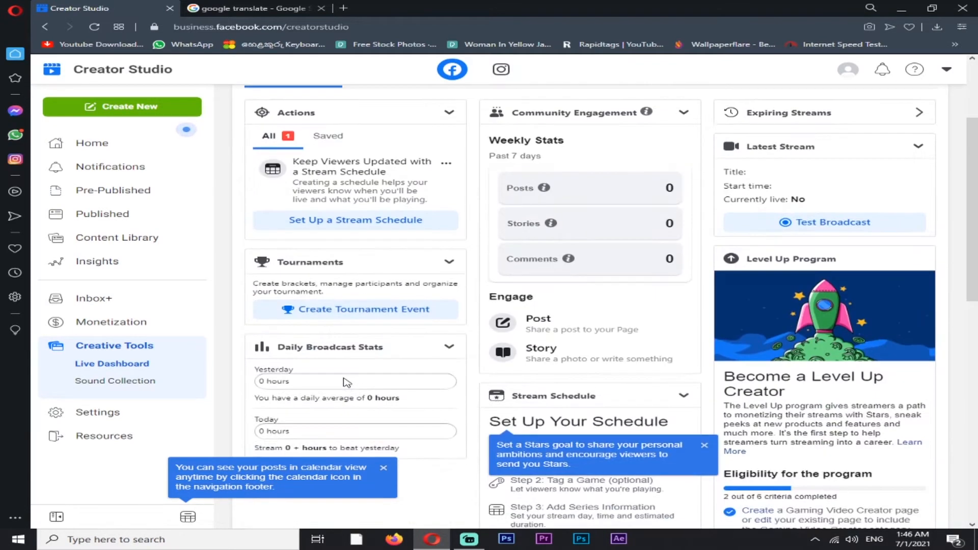
{"action": "scroll", "coordinate": [419, 224], "scroll_direction": "down", "scroll_amount": 5}
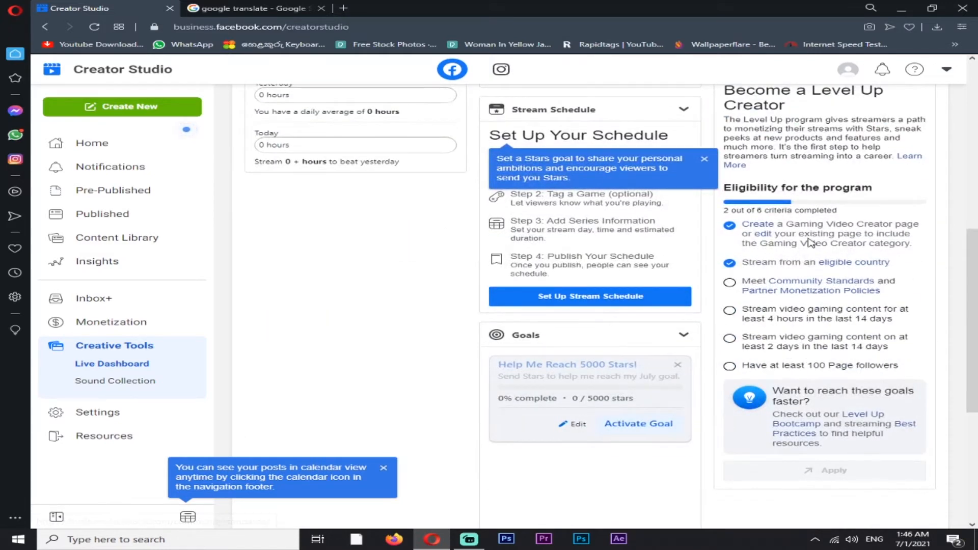
{"action": "double_click", "coordinate": [701, 156]}
{"action": "left_click", "coordinate": [705, 159]}
{"action": "scroll", "coordinate": [545, 213], "scroll_direction": "down", "scroll_amount": 4}
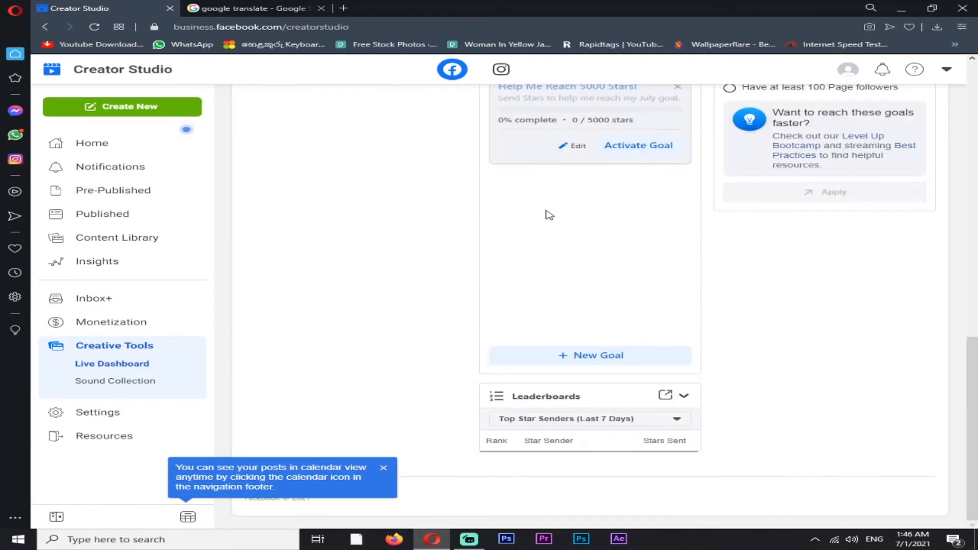
{"action": "scroll", "coordinate": [546, 213], "scroll_direction": "up", "scroll_amount": 4}
{"action": "left_click", "coordinate": [553, 304]}
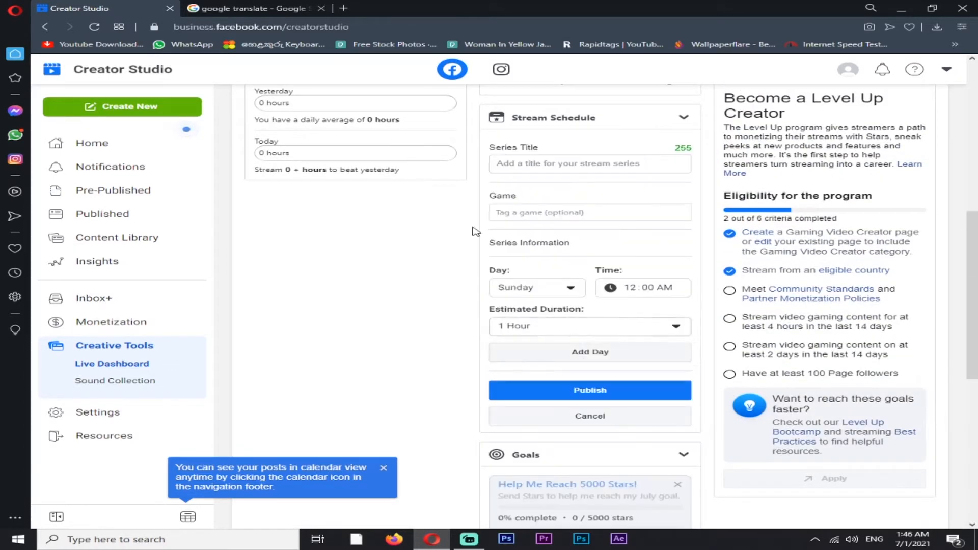
Tag the game EA SPORTS Cricket 07 in the stream schedule by searching for "cricket 0"
{"action": "scroll", "coordinate": [495, 257], "scroll_direction": "up", "scroll_amount": 3}
{"action": "triple_click", "coordinate": [514, 306]}
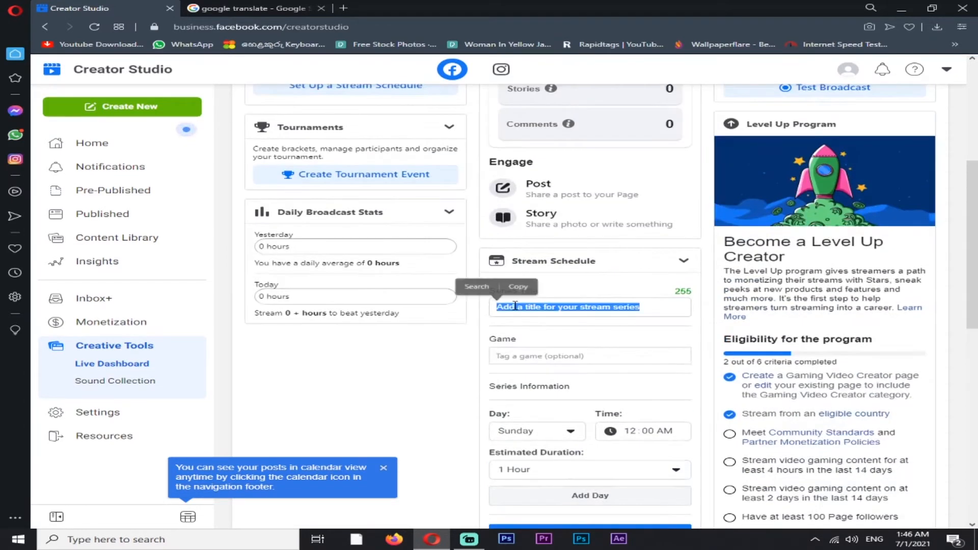
{"action": "left_click", "coordinate": [523, 308]}
{"action": "left_click", "coordinate": [528, 353]}
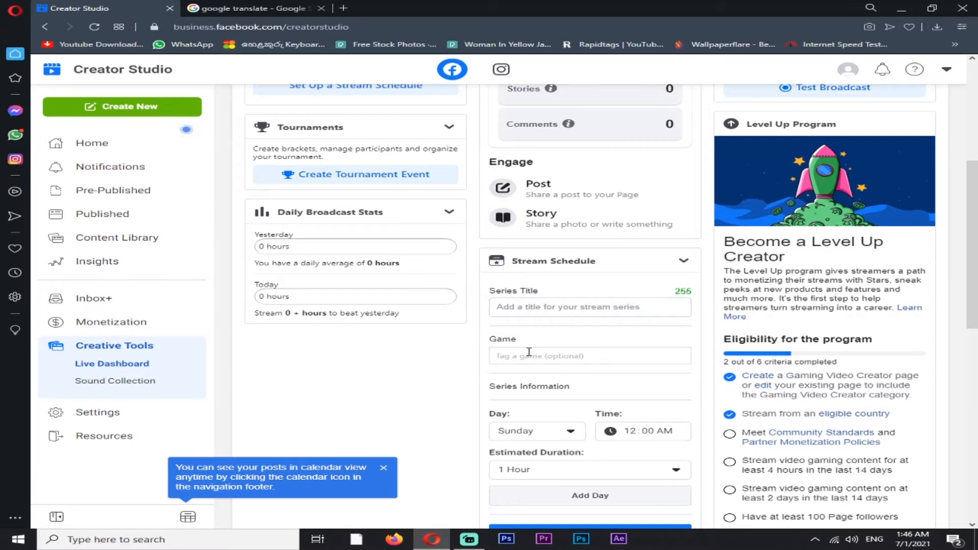
{"action": "type", "text": "crickes"}
{"action": "key", "text": "BackSpace"}
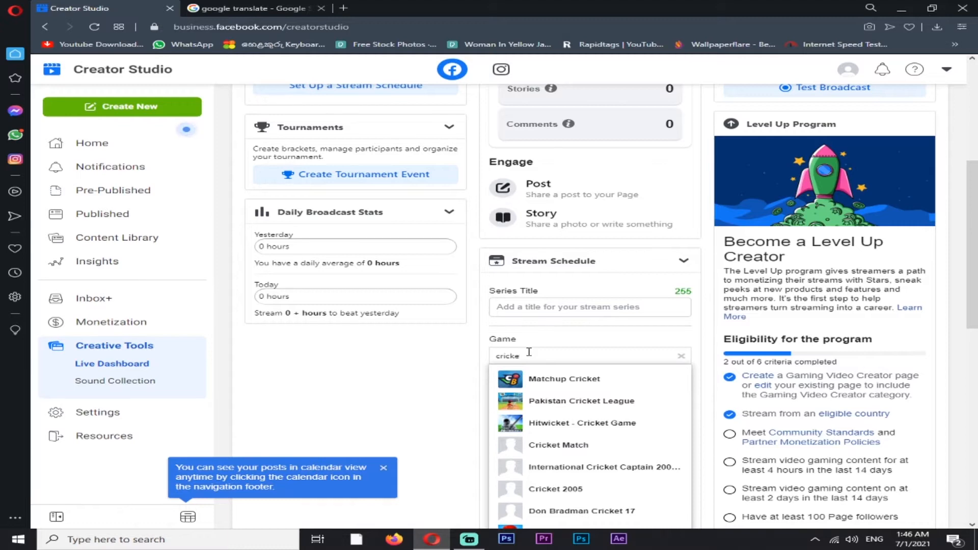
{"action": "type", "text": "t 07"}
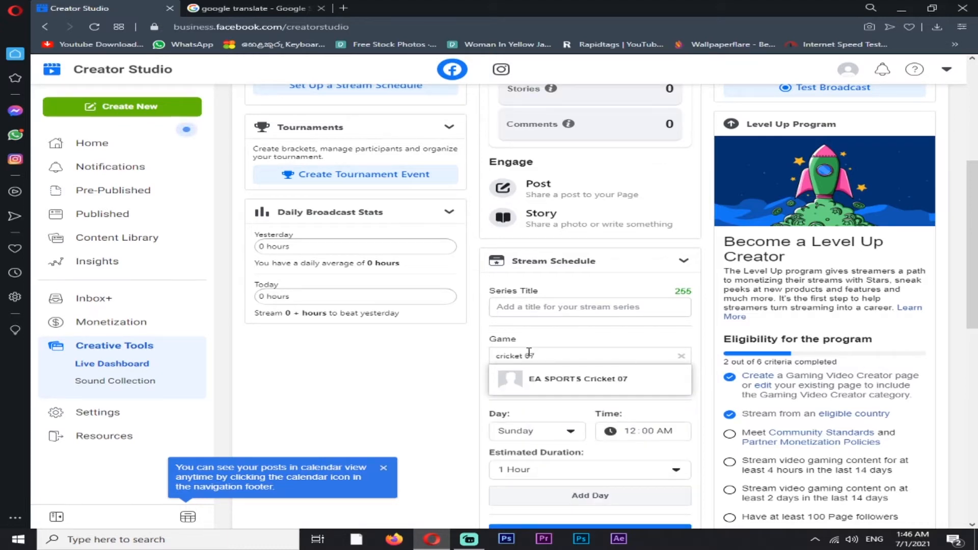
{"action": "left_click", "coordinate": [530, 380]}
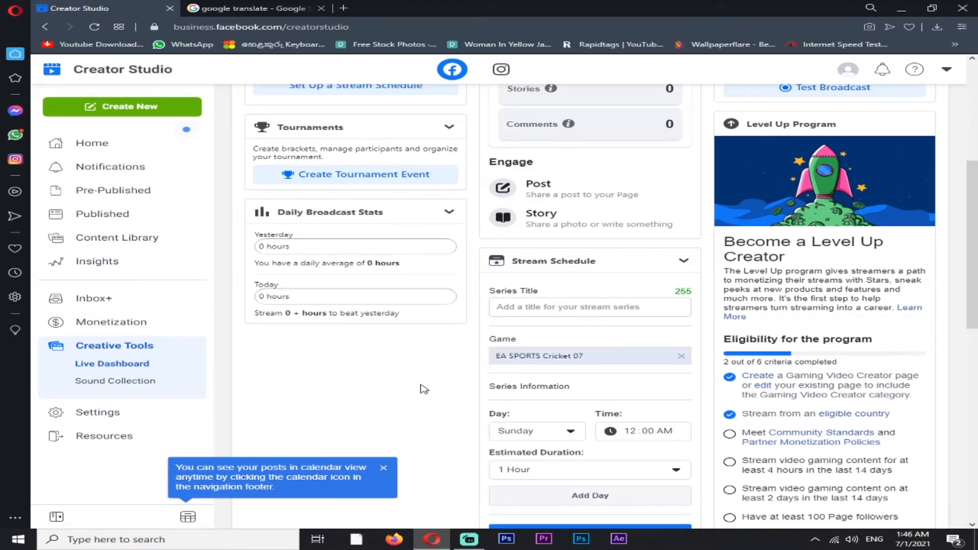
Add a Friday slot to the stream schedule, starting at 06:00 AM with an estimated duration of 2 hours
{"action": "scroll", "coordinate": [519, 427], "scroll_direction": "down", "scroll_amount": 3}
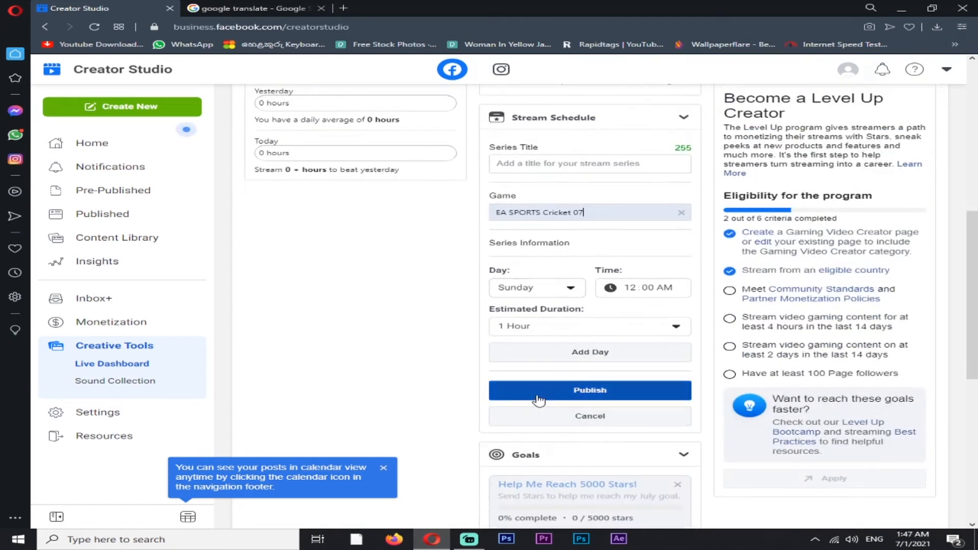
{"action": "scroll", "coordinate": [528, 390], "scroll_direction": "up", "scroll_amount": 3}
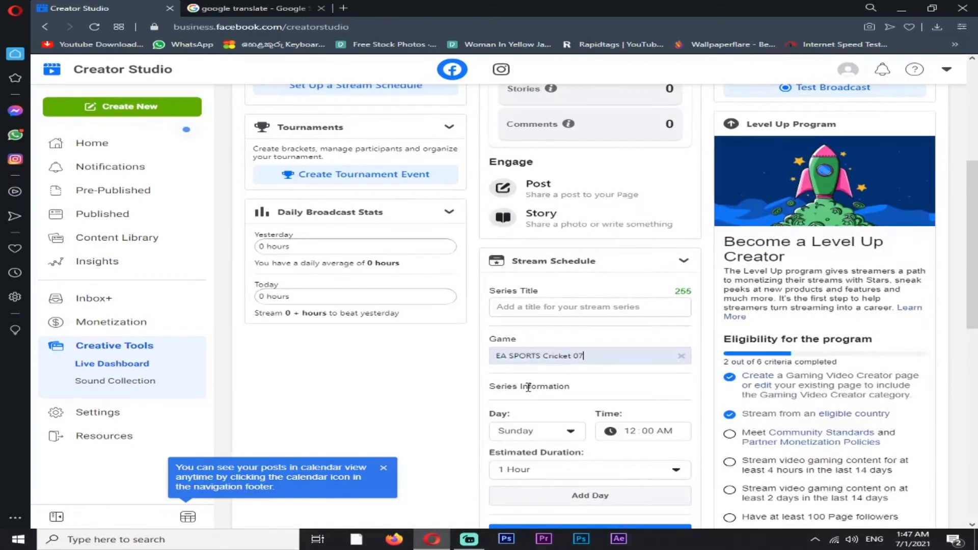
{"action": "left_click", "coordinate": [532, 310]}
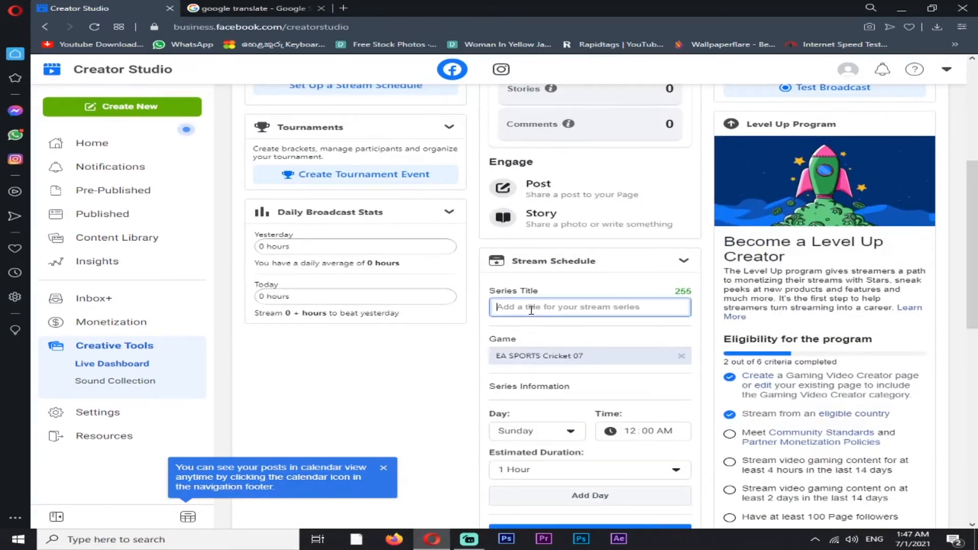
{"action": "left_click", "coordinate": [567, 436]}
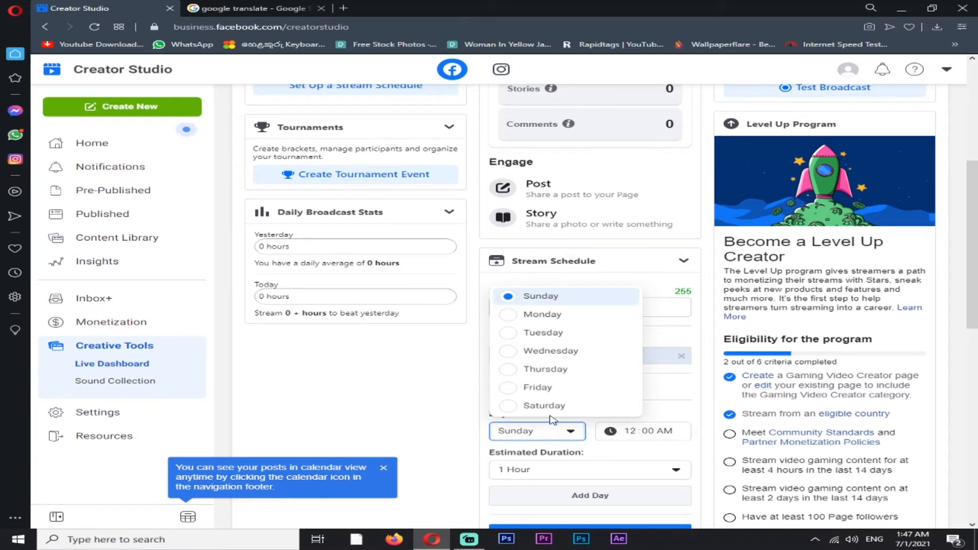
{"action": "left_click", "coordinate": [510, 395]}
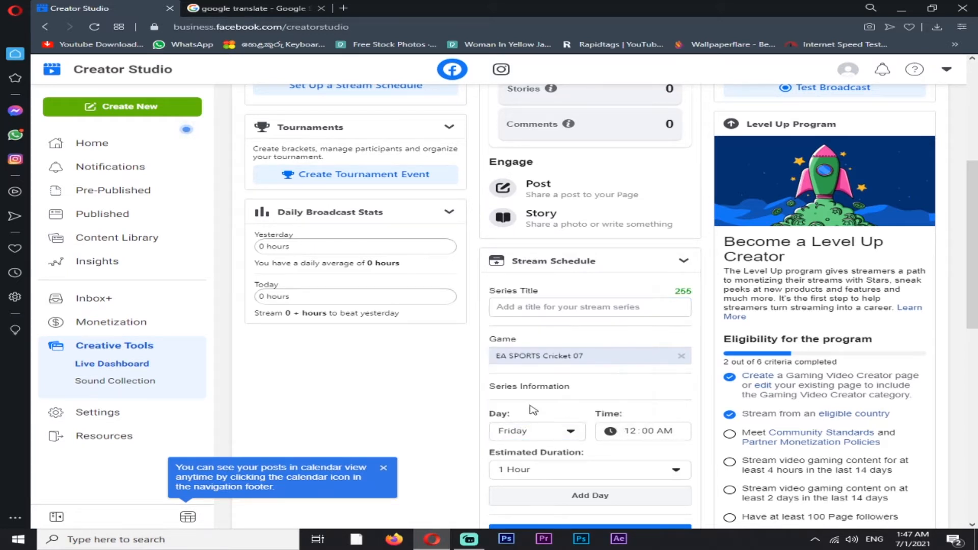
{"action": "left_click", "coordinate": [636, 435]}
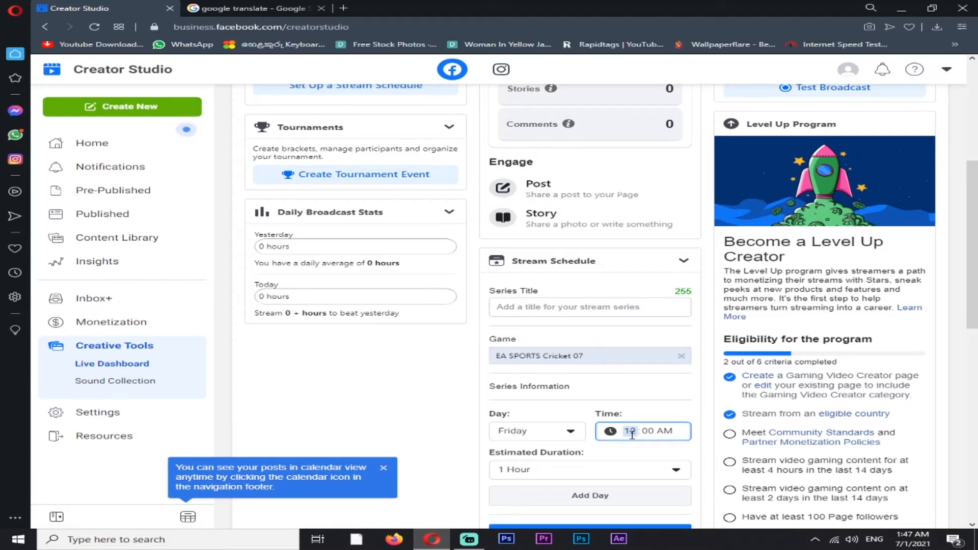
{"action": "left_click", "coordinate": [572, 468]}
{"action": "left_click", "coordinate": [525, 268]}
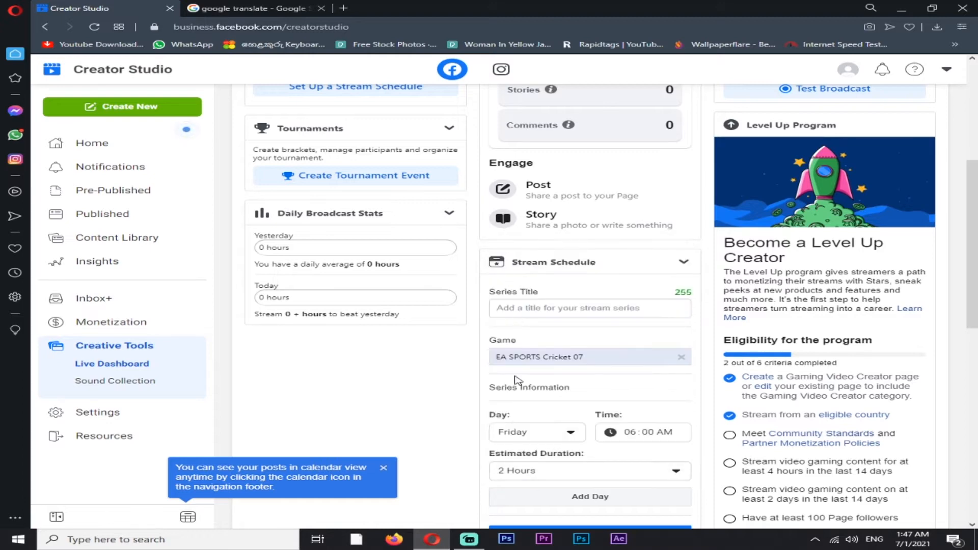
{"action": "scroll", "coordinate": [517, 380], "scroll_direction": "down", "scroll_amount": 3}
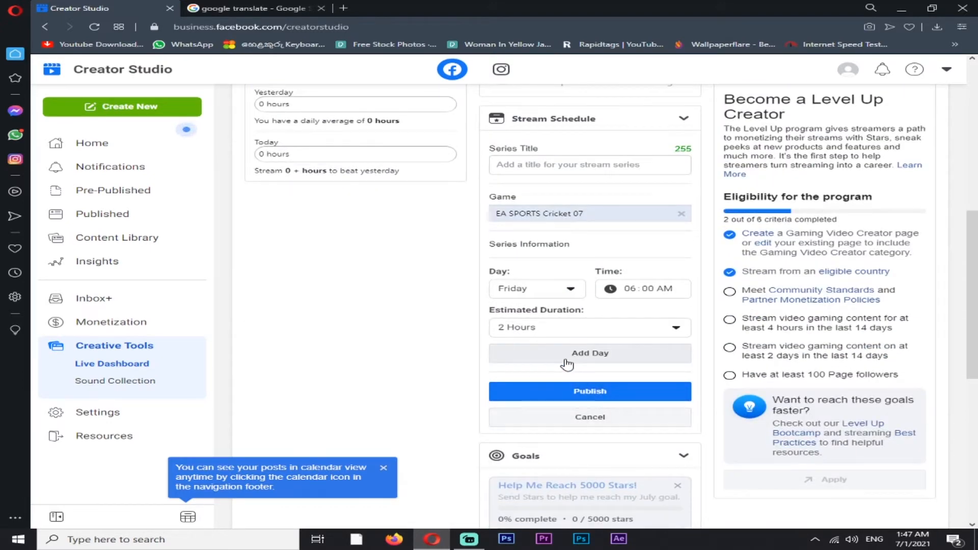
{"action": "left_click", "coordinate": [581, 360]}
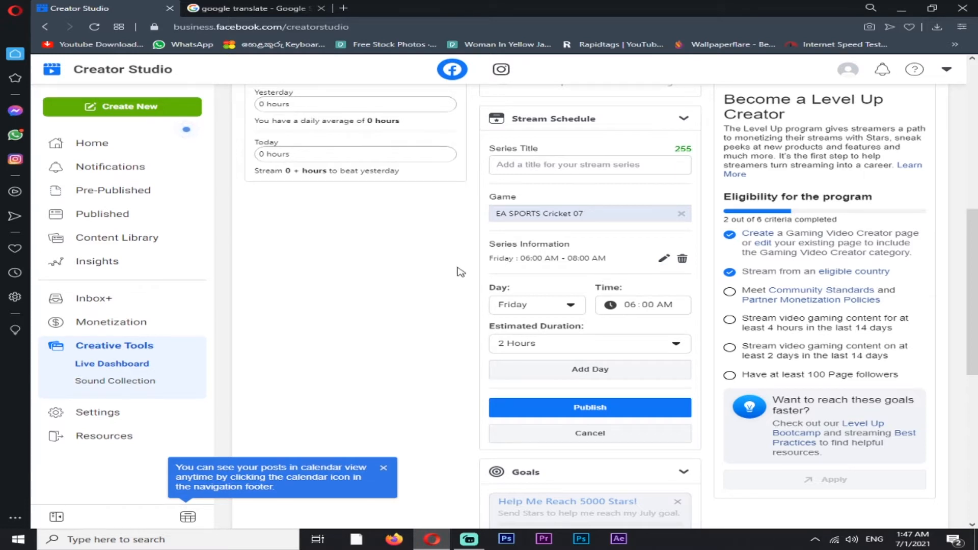
{"action": "left_click", "coordinate": [587, 410]}
{"action": "left_click", "coordinate": [511, 165]}
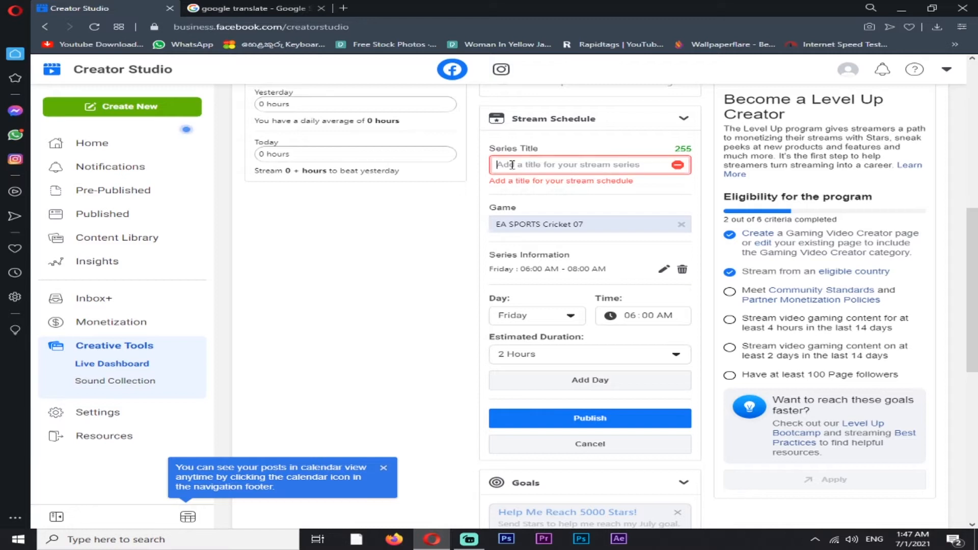
{"action": "left_click", "coordinate": [874, 539]}
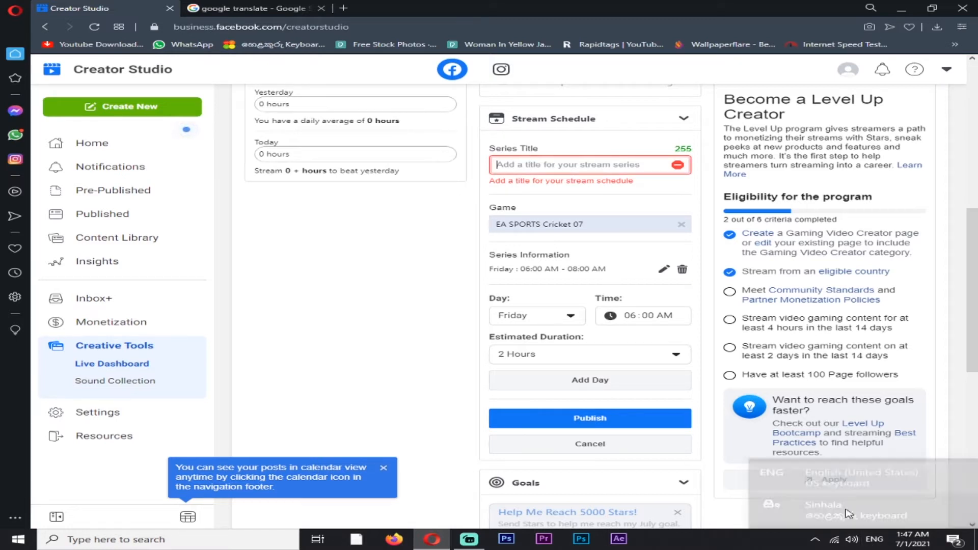
{"action": "left_click", "coordinate": [856, 483]}
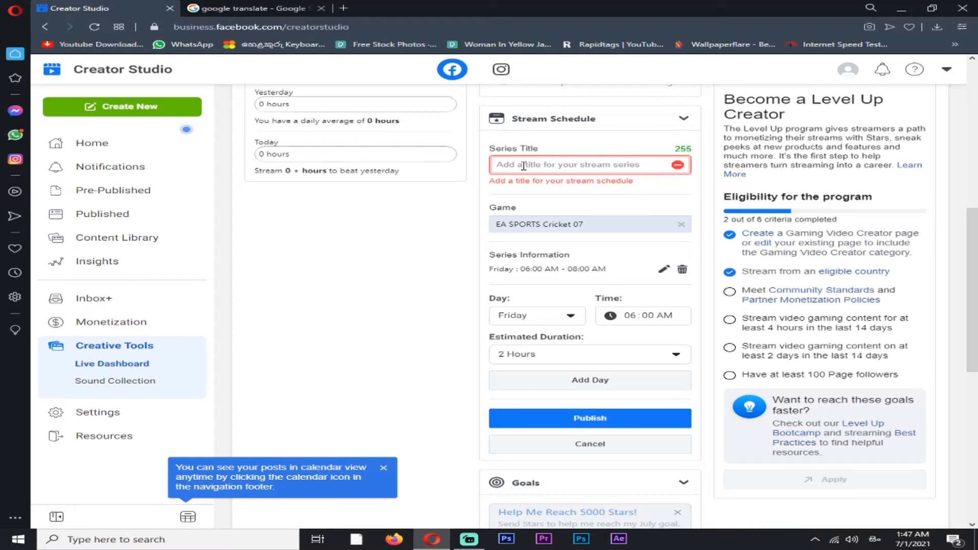
{"action": "key", "text": "super+space"}
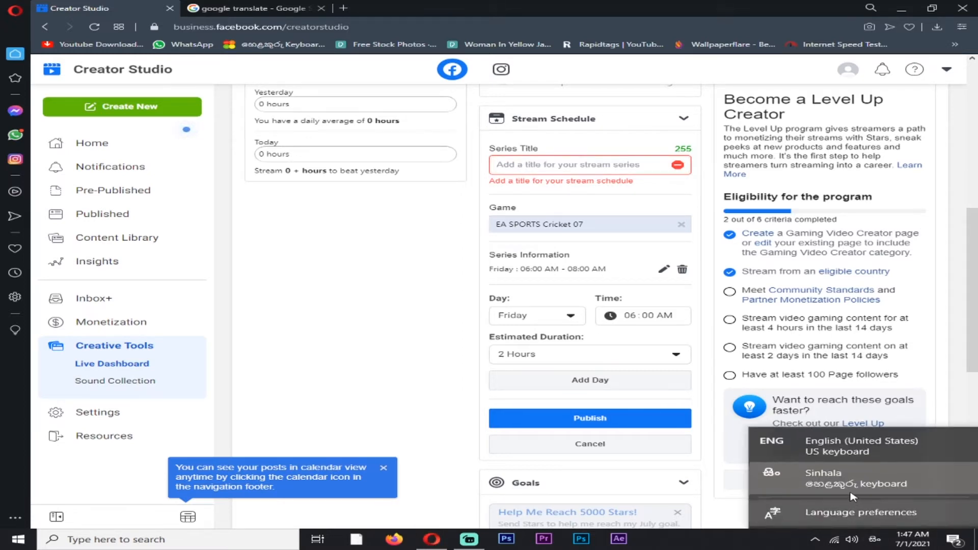
Set the series title to "cricket game play" and publish the stream schedule
{"action": "left_click", "coordinate": [566, 163]}
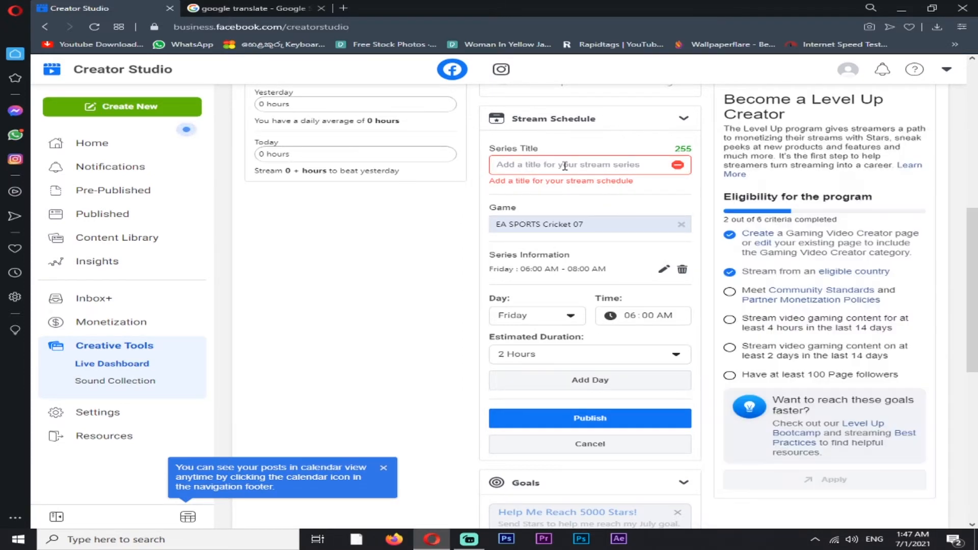
{"action": "left_click", "coordinate": [569, 167]}
{"action": "type", "text": "d"}
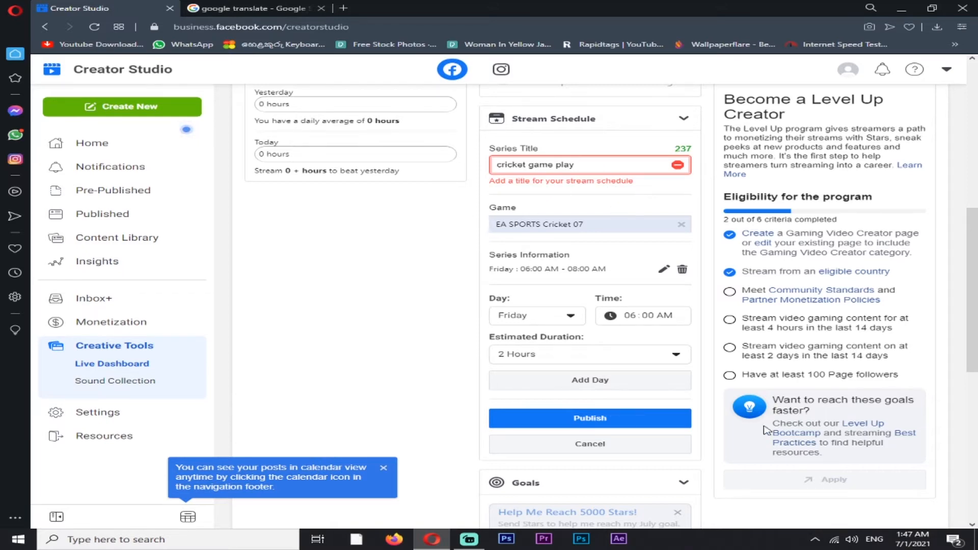
{"action": "scroll", "coordinate": [536, 405], "scroll_direction": "down", "scroll_amount": 1}
{"action": "scroll", "coordinate": [536, 405], "scroll_direction": "down", "scroll_amount": 2}
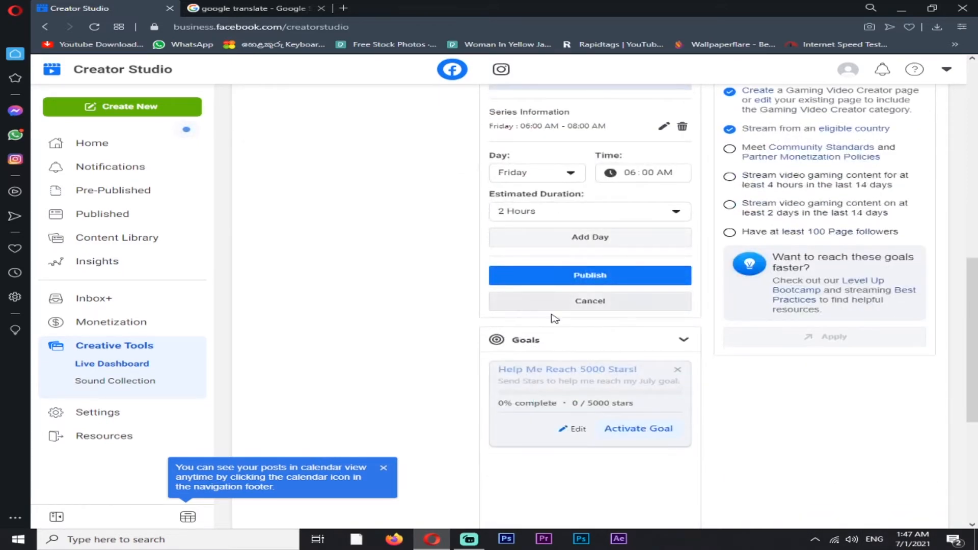
{"action": "left_click", "coordinate": [588, 278]}
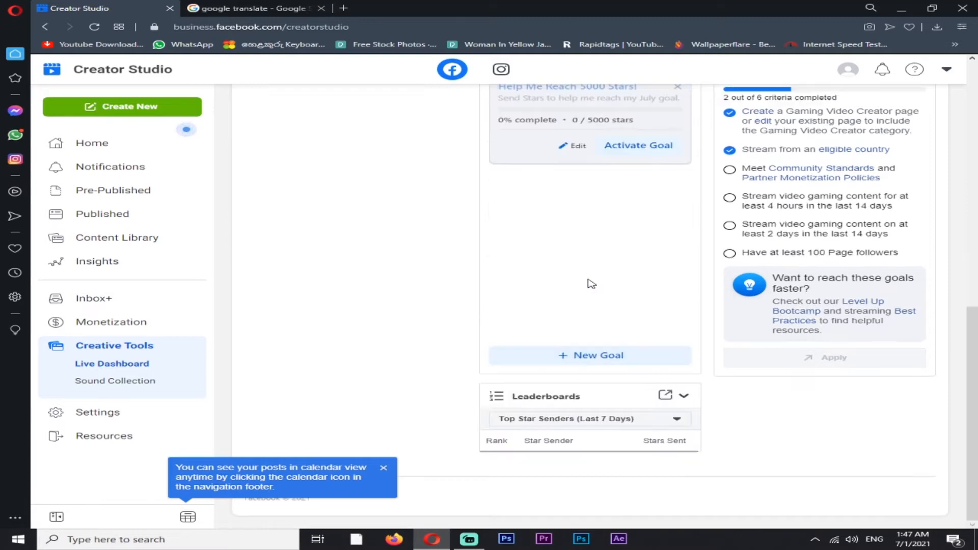
{"action": "scroll", "coordinate": [595, 384], "scroll_direction": "up", "scroll_amount": 5}
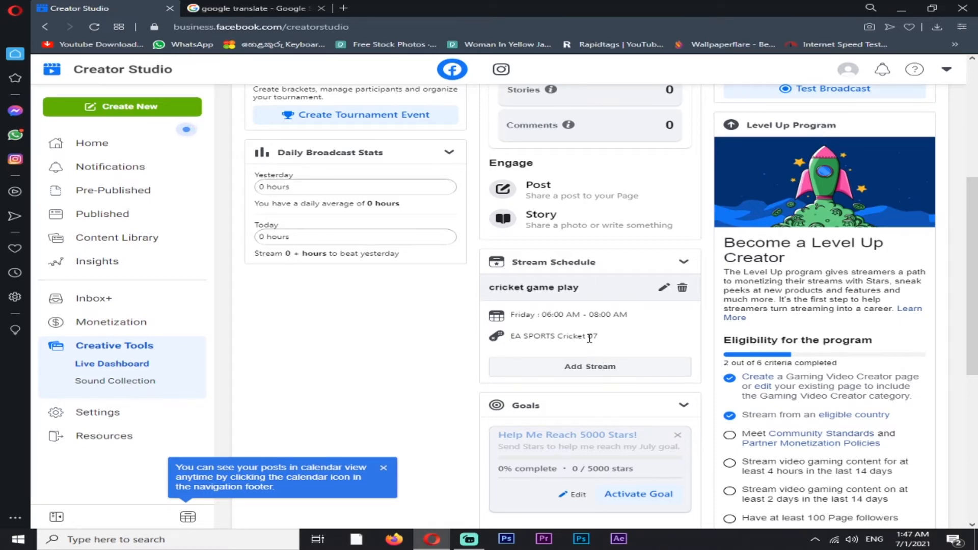
Create and publish a new Stars goal with an amount of 5000 and the title "Help me get 5000 Stars!"
{"action": "scroll", "coordinate": [590, 339], "scroll_direction": "down", "scroll_amount": 3}
{"action": "left_click_drag", "start_coordinate": [641, 324], "coordinate": [558, 354]}
{"action": "left_click", "coordinate": [570, 354]}
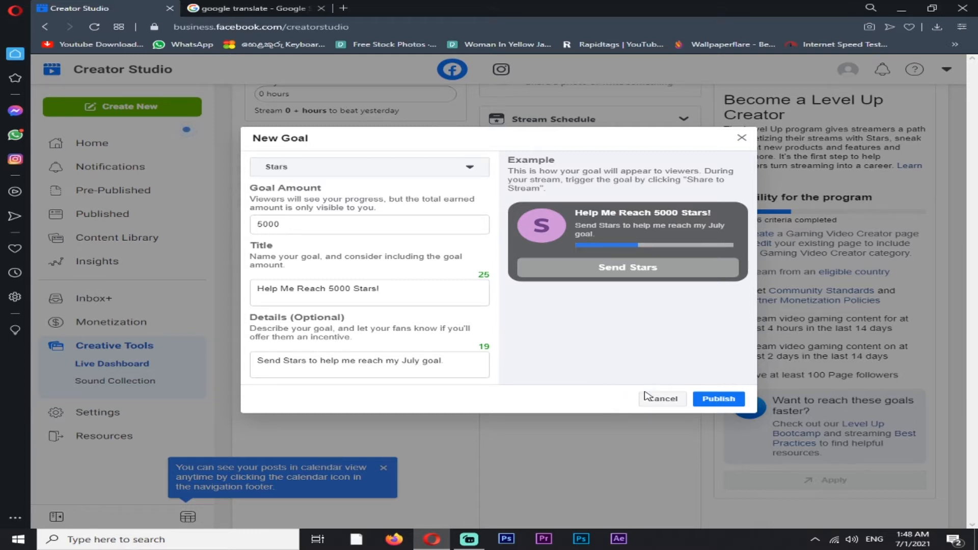
{"action": "left_click", "coordinate": [405, 168]}
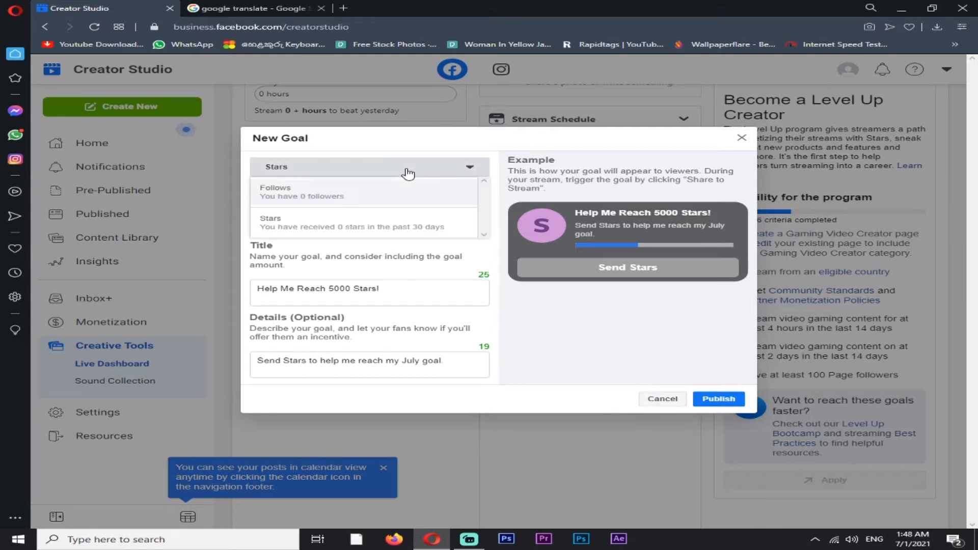
{"action": "left_click", "coordinate": [406, 229]}
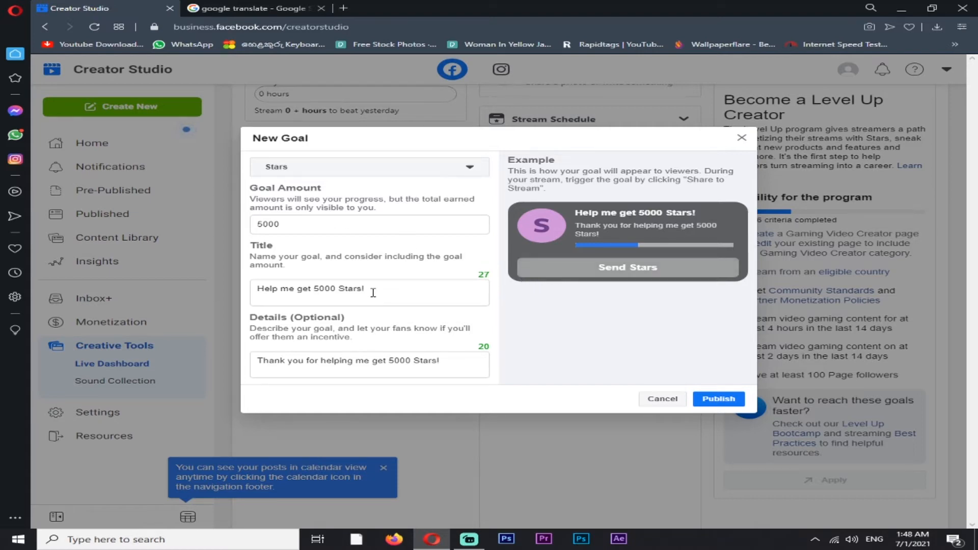
{"action": "left_click", "coordinate": [728, 401]}
Open the live stream setup from the Live Dashboard and close the Google Translate page
{"action": "scroll", "coordinate": [653, 392], "scroll_direction": "up", "scroll_amount": 6}
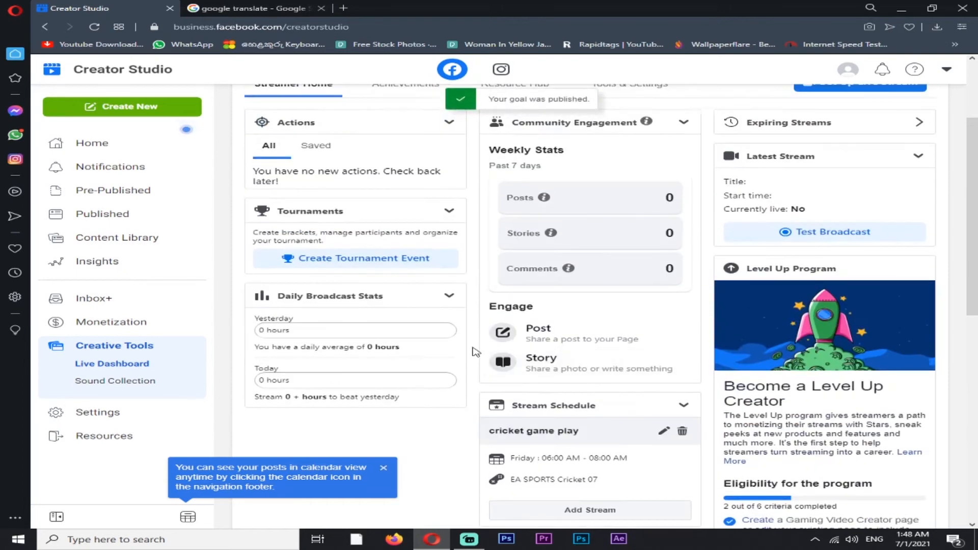
{"action": "scroll", "coordinate": [474, 352], "scroll_direction": "up", "scroll_amount": 3}
{"action": "scroll", "coordinate": [473, 352], "scroll_direction": "down", "scroll_amount": 3}
{"action": "scroll", "coordinate": [474, 351], "scroll_direction": "up", "scroll_amount": 3}
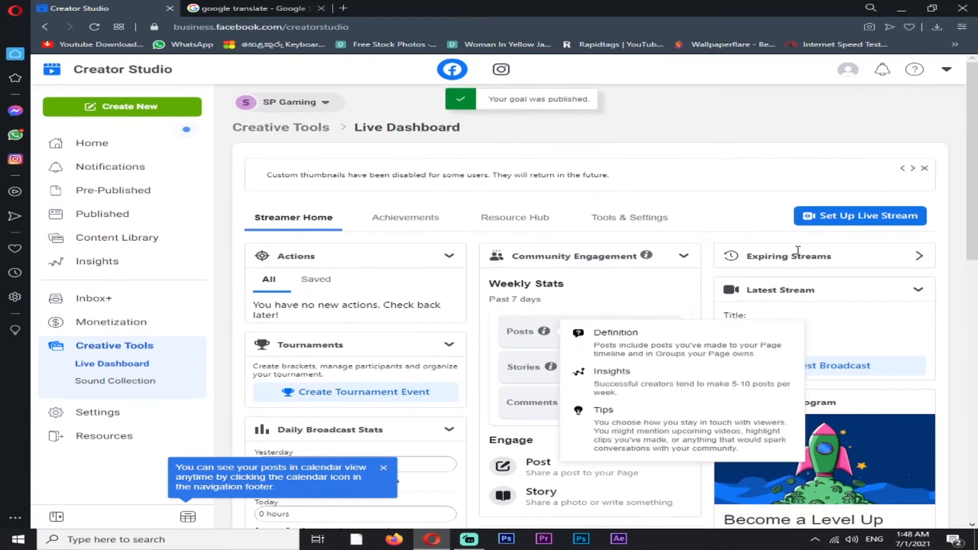
{"action": "left_click", "coordinate": [839, 220]}
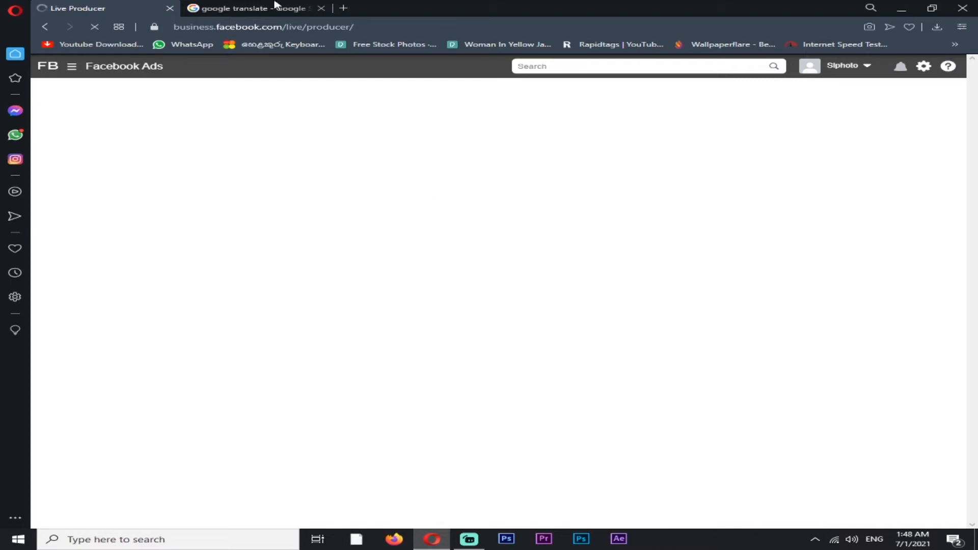
{"action": "left_click", "coordinate": [320, 9]}
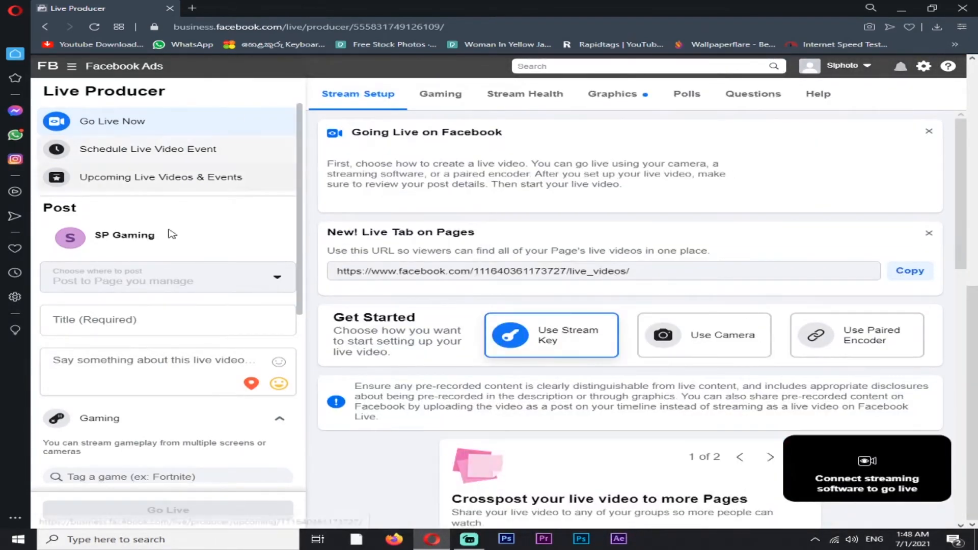
Set the live video's title to "sample"
{"action": "left_click", "coordinate": [107, 322]}
{"action": "scroll", "coordinate": [112, 323], "scroll_direction": "down", "scroll_amount": 5}
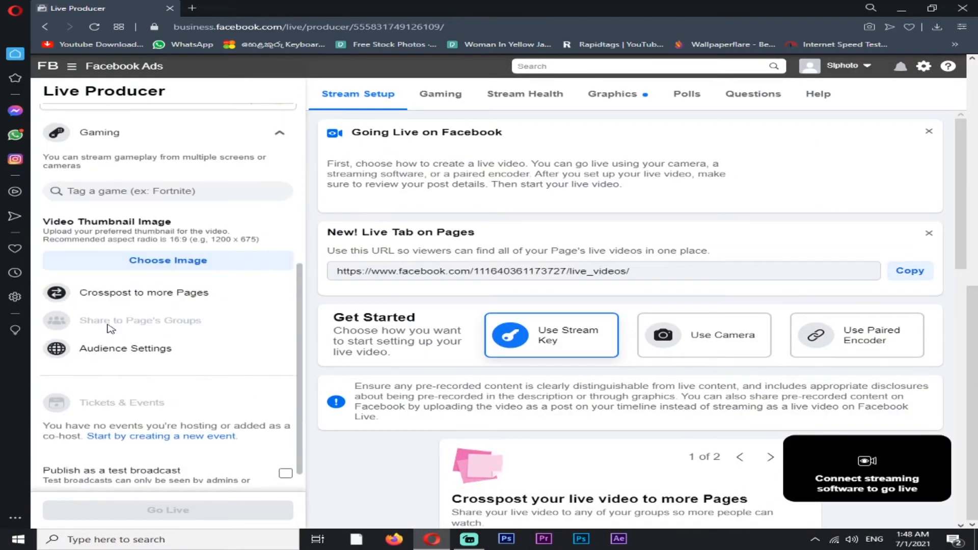
{"action": "left_click", "coordinate": [114, 190]}
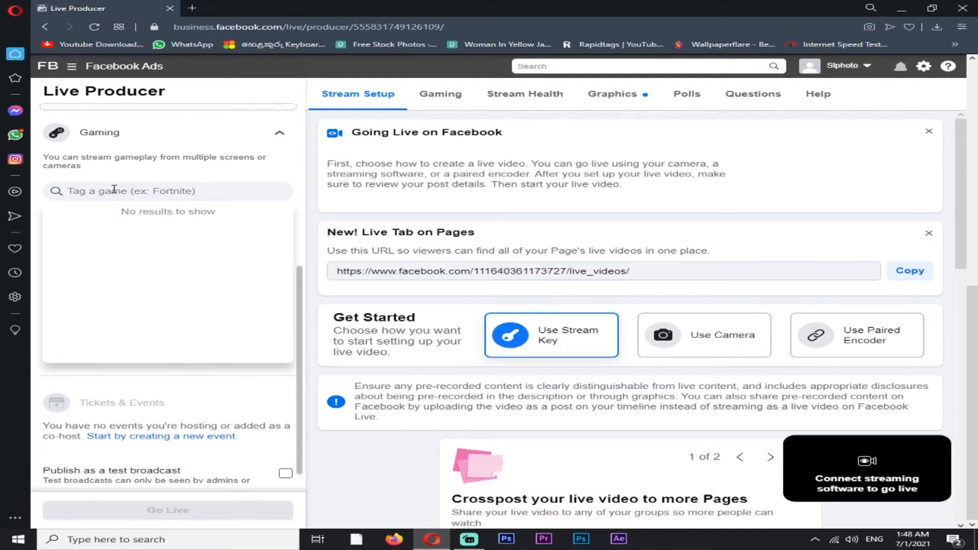
{"action": "scroll", "coordinate": [114, 190], "scroll_direction": "up", "scroll_amount": 3}
{"action": "left_click", "coordinate": [128, 172]}
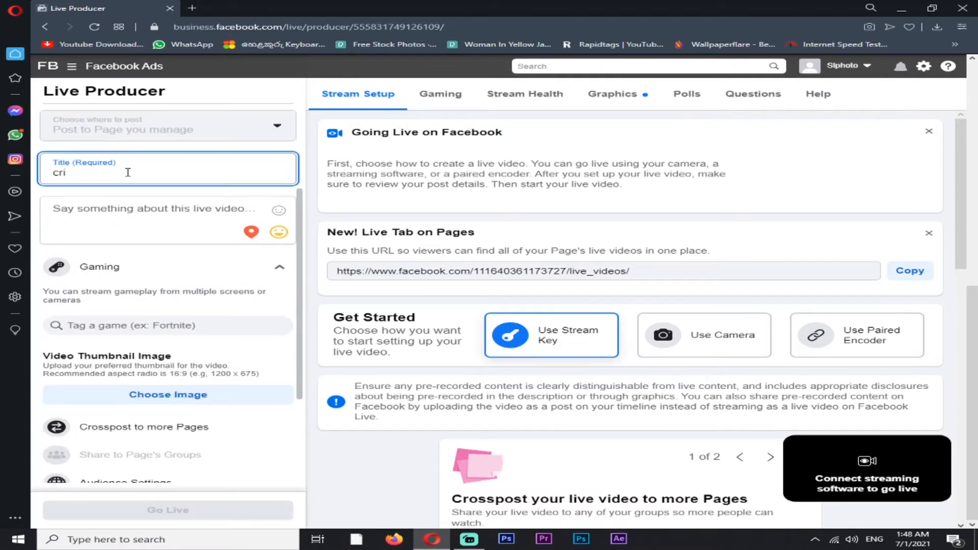
{"action": "type", "text": "sample"}
Enter "thanks for waching" as the live video's description
{"action": "left_click", "coordinate": [149, 204]}
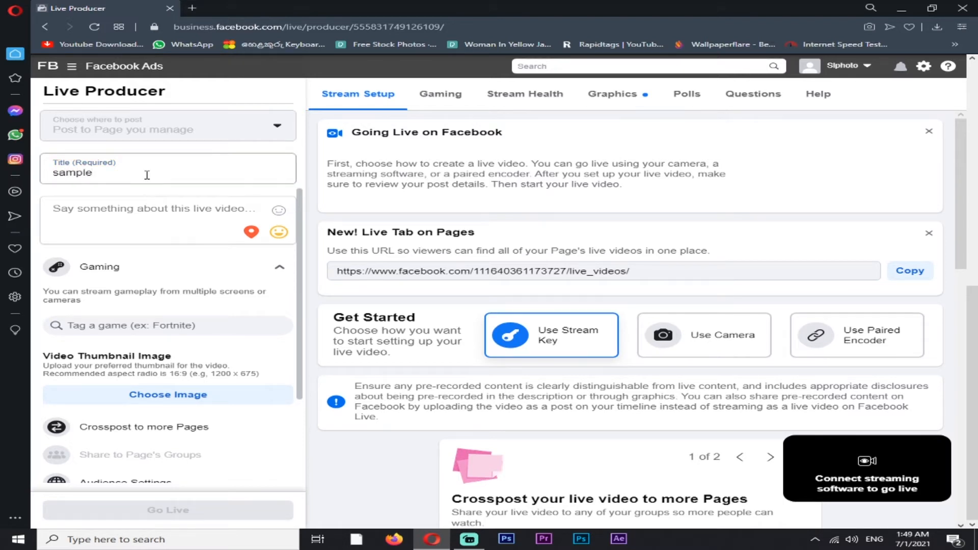
{"action": "type", "text": "s"}
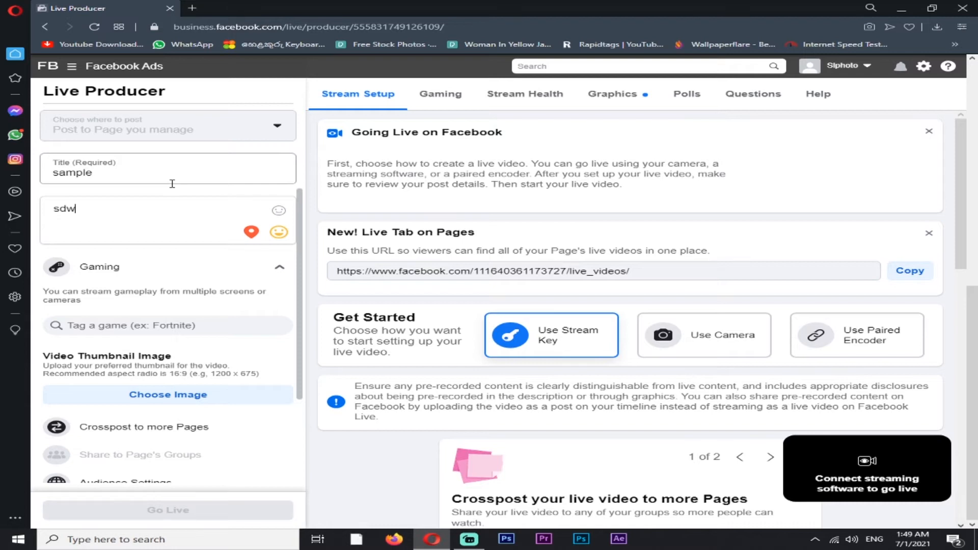
{"action": "type", "text": "dw"}
{"action": "key", "text": "BackSpace"}
{"action": "key", "text": "BackSpace"}
{"action": "key", "text": "BackSpace"}
{"action": "type", "text": "thanks for w"}
{"action": "key", "text": "BackSpace"}
{"action": "type", "text": "waching"}
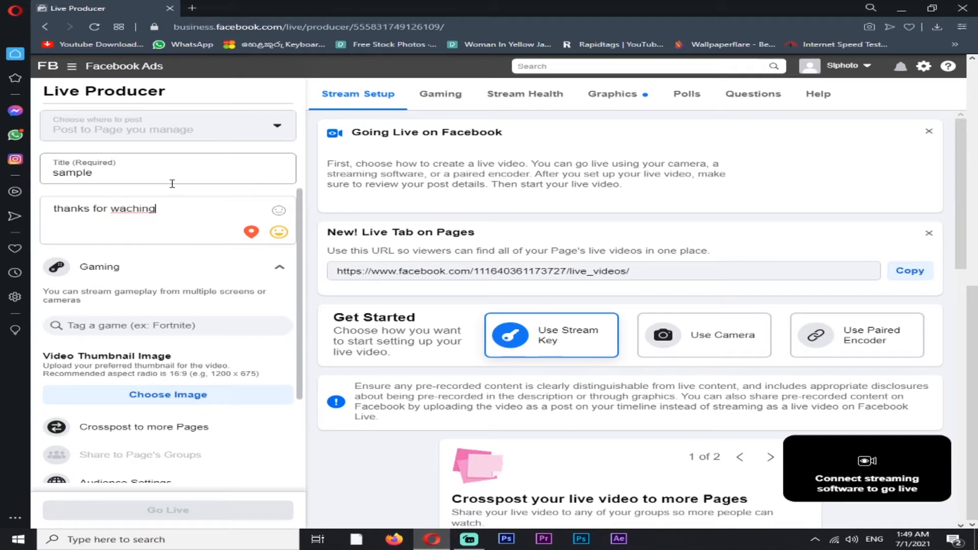
Tag the game EA SPORTS Cricket 07 in the live video post by searching for "cricket 07"
{"action": "left_click", "coordinate": [169, 326]}
{"action": "type", "text": "crick"}
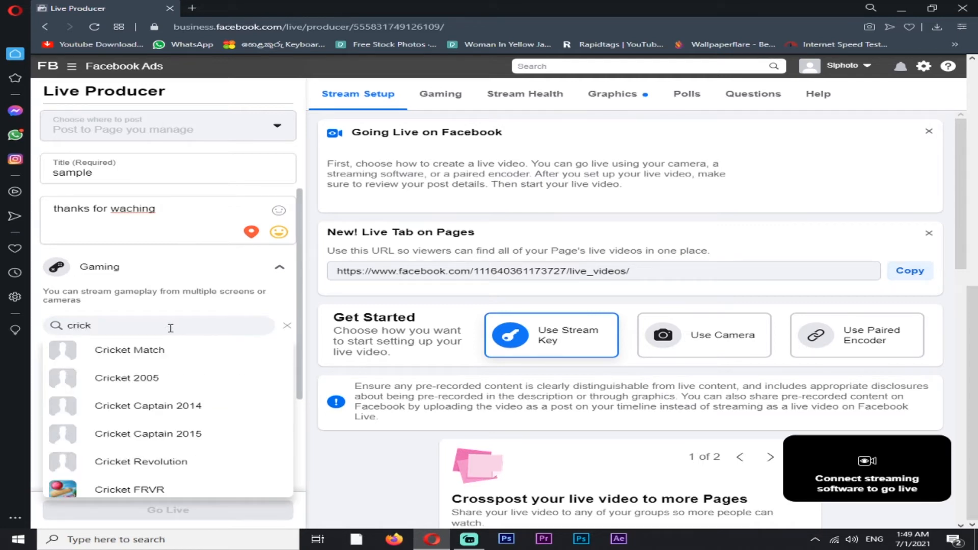
{"action": "type", "text": "et 07"}
{"action": "left_click", "coordinate": [176, 350]}
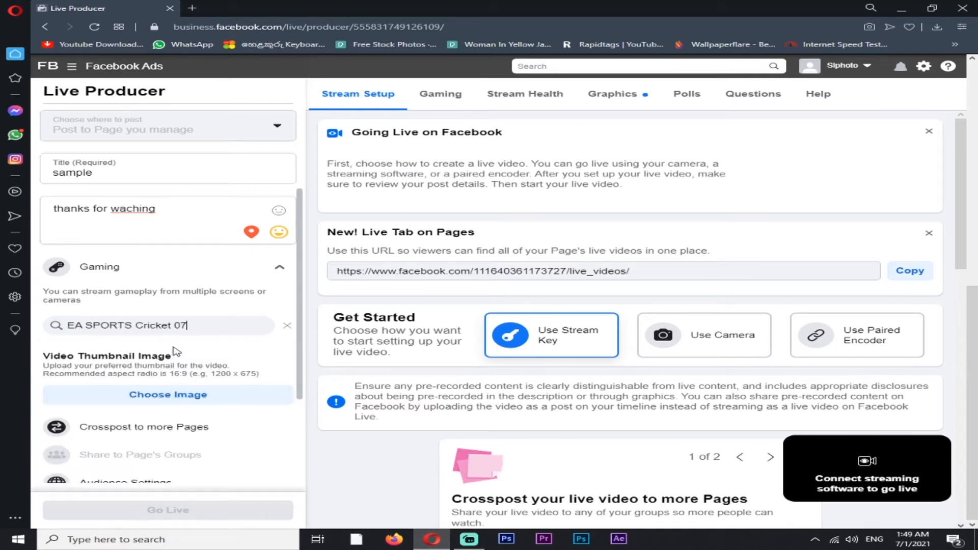
View the image choices for the video thumbnail without choosing one, and look over the remaining post options
{"action": "scroll", "coordinate": [148, 345], "scroll_direction": "down", "scroll_amount": 3}
{"action": "left_click", "coordinate": [143, 257]}
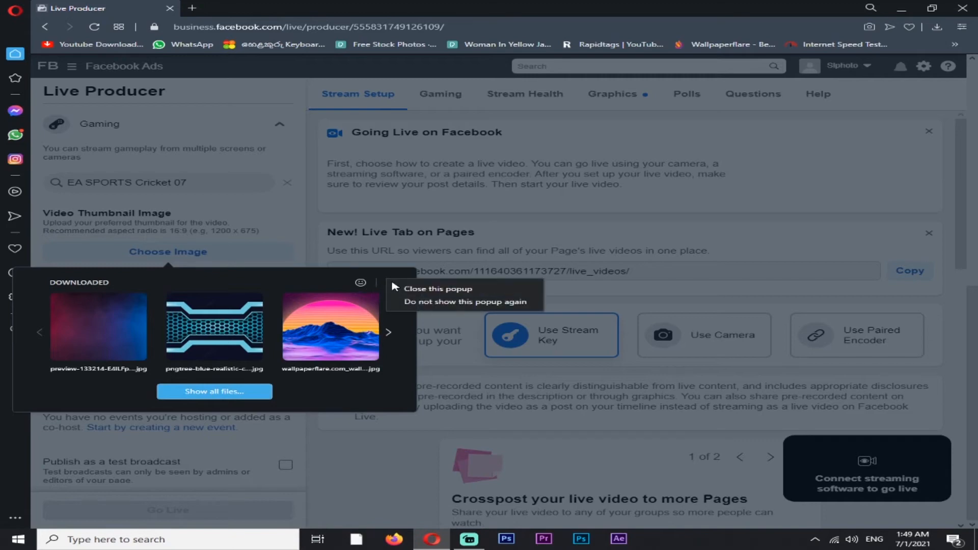
{"action": "left_click", "coordinate": [392, 283]}
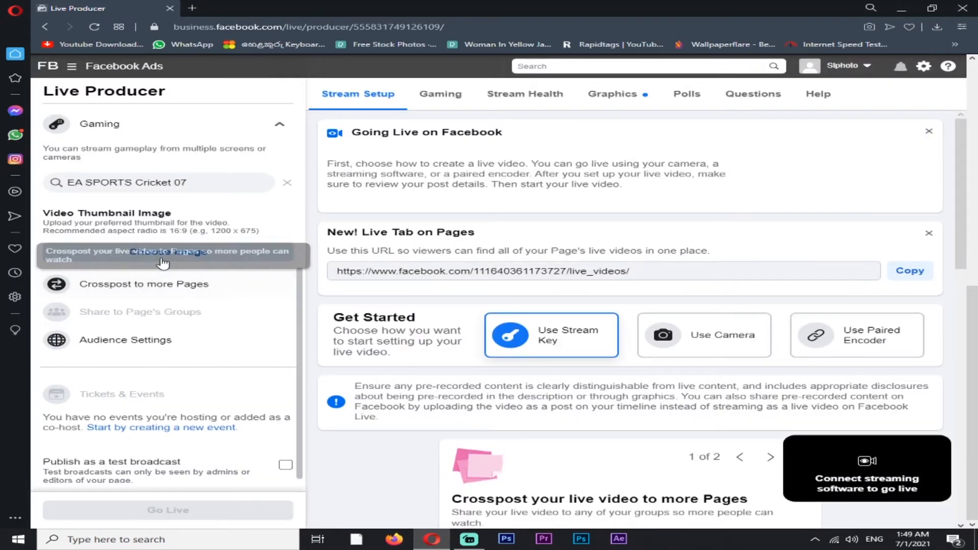
{"action": "scroll", "coordinate": [194, 357], "scroll_direction": "down", "scroll_amount": 1}
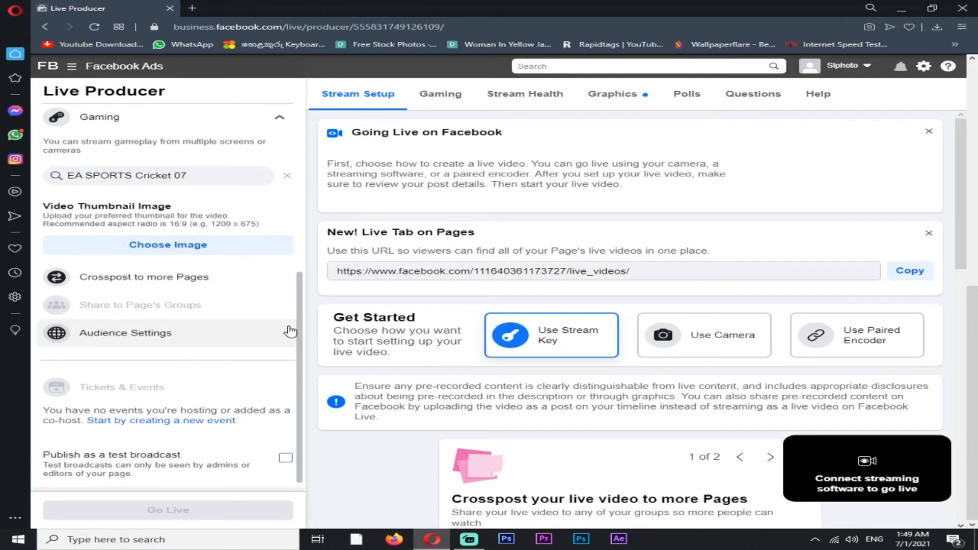
{"action": "scroll", "coordinate": [283, 328], "scroll_direction": "up", "scroll_amount": 6}
Examine the live stream's Gaming dashboard, including the Stars goal, the maximum live duration, the video resolution and the Polls section
{"action": "left_click", "coordinate": [441, 104]}
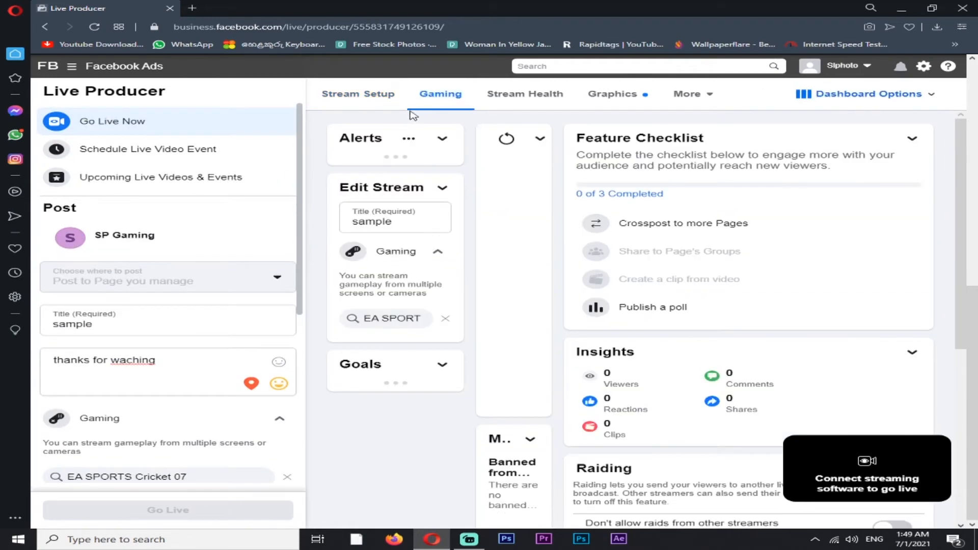
{"action": "scroll", "coordinate": [509, 214], "scroll_direction": "down", "scroll_amount": 3}
{"action": "scroll", "coordinate": [505, 222], "scroll_direction": "down", "scroll_amount": 5}
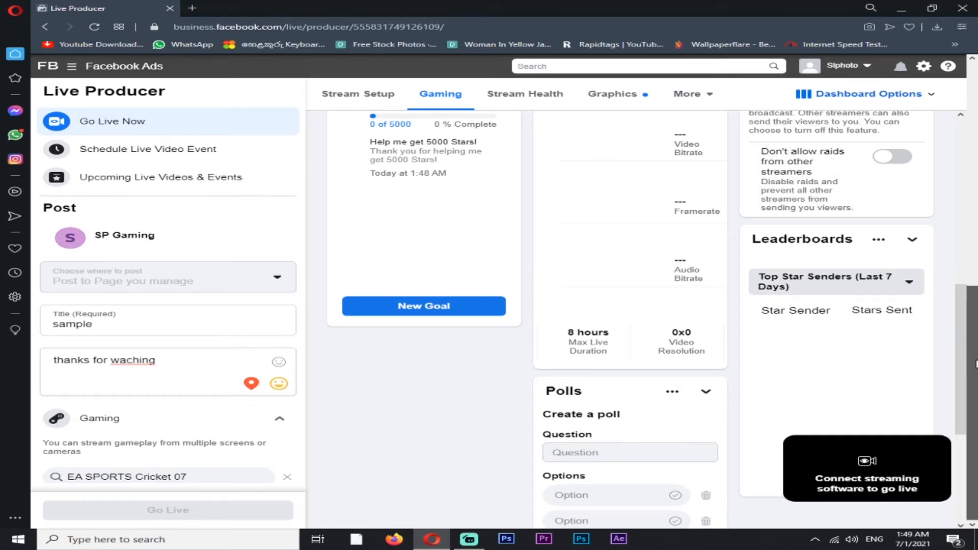
{"action": "scroll", "coordinate": [365, 372], "scroll_direction": "up", "scroll_amount": 4}
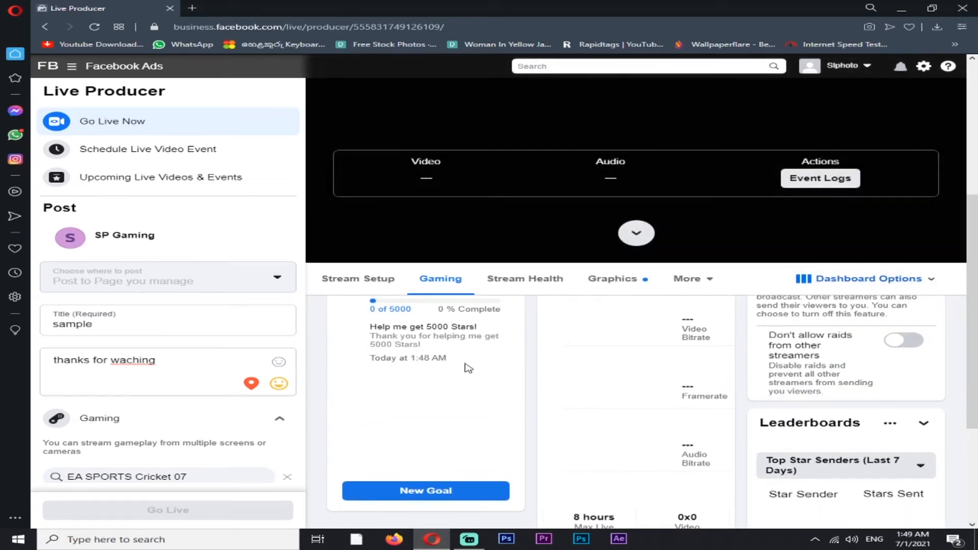
{"action": "left_click_drag", "start_coordinate": [461, 364], "coordinate": [349, 305]}
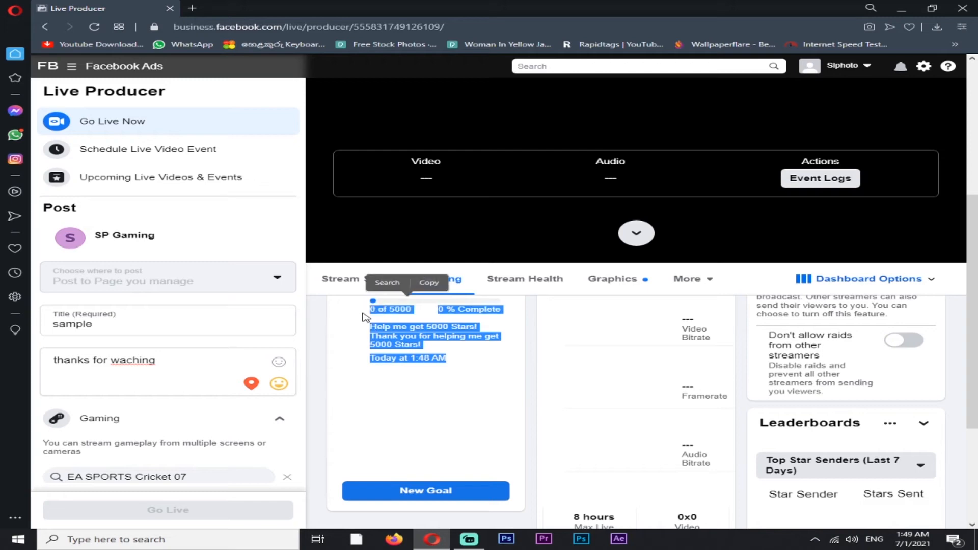
{"action": "scroll", "coordinate": [651, 404], "scroll_direction": "down", "scroll_amount": 3}
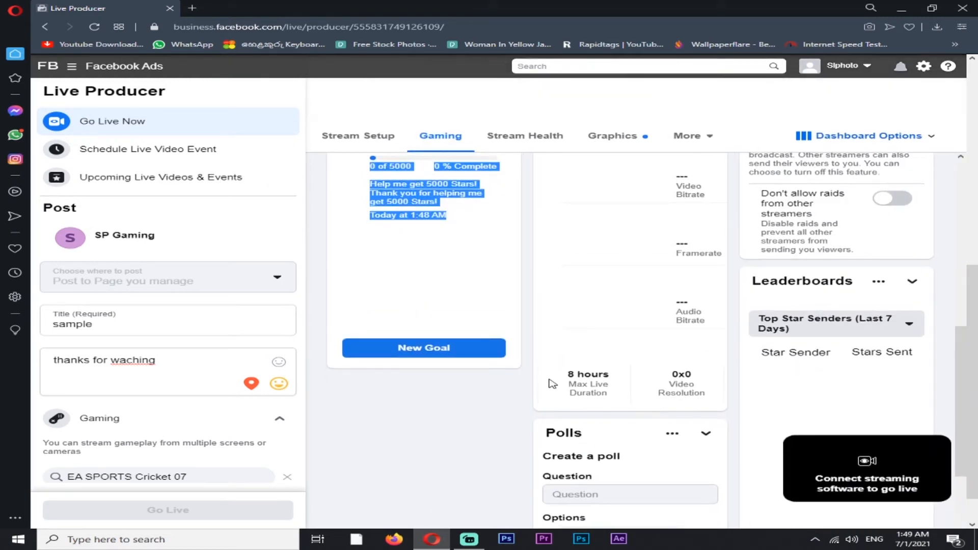
{"action": "left_click_drag", "start_coordinate": [559, 379], "coordinate": [708, 397]}
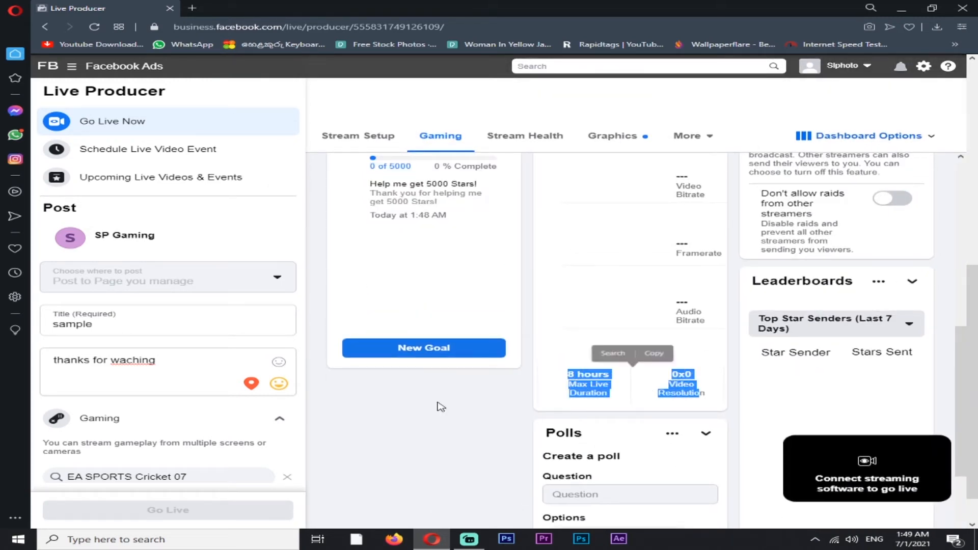
{"action": "left_click", "coordinate": [440, 410]}
{"action": "scroll", "coordinate": [443, 413], "scroll_direction": "down", "scroll_amount": 2}
{"action": "scroll", "coordinate": [451, 414], "scroll_direction": "down", "scroll_amount": 2}
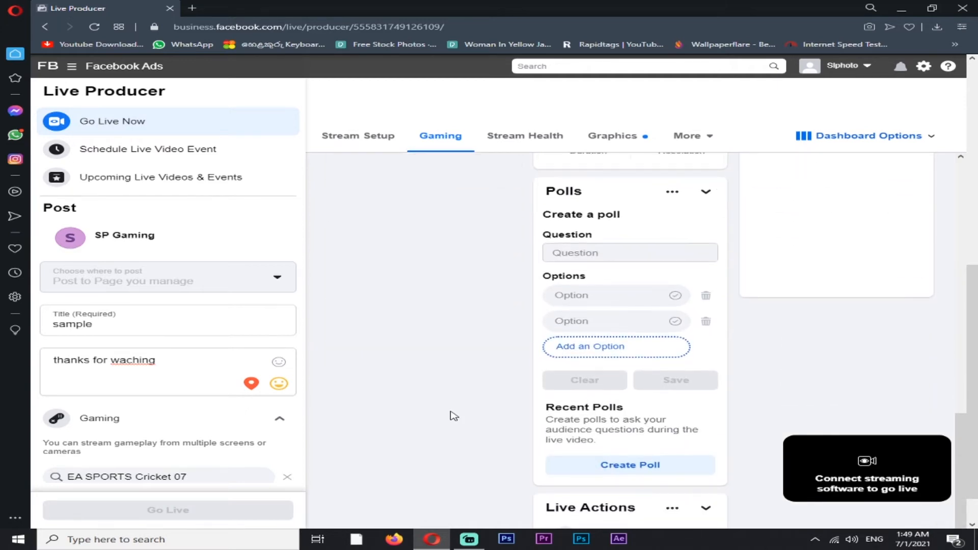
Look through the Stream Health, Graphics, Polls and Questions sections of the live stream's dashboard
{"action": "scroll", "coordinate": [473, 244], "scroll_direction": "up", "scroll_amount": 2}
{"action": "left_click", "coordinate": [513, 244]}
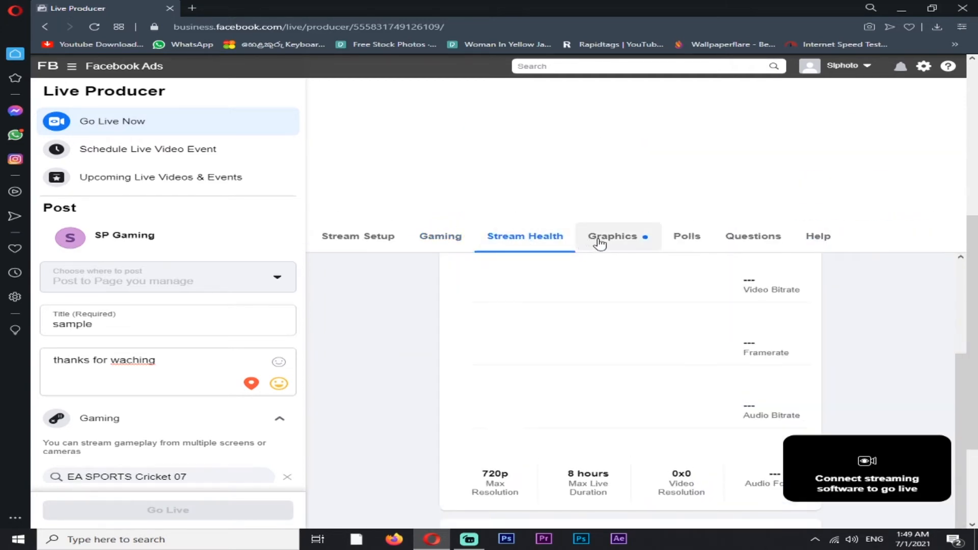
{"action": "left_click", "coordinate": [595, 243]}
{"action": "left_click", "coordinate": [703, 244]}
{"action": "left_click", "coordinate": [772, 246]}
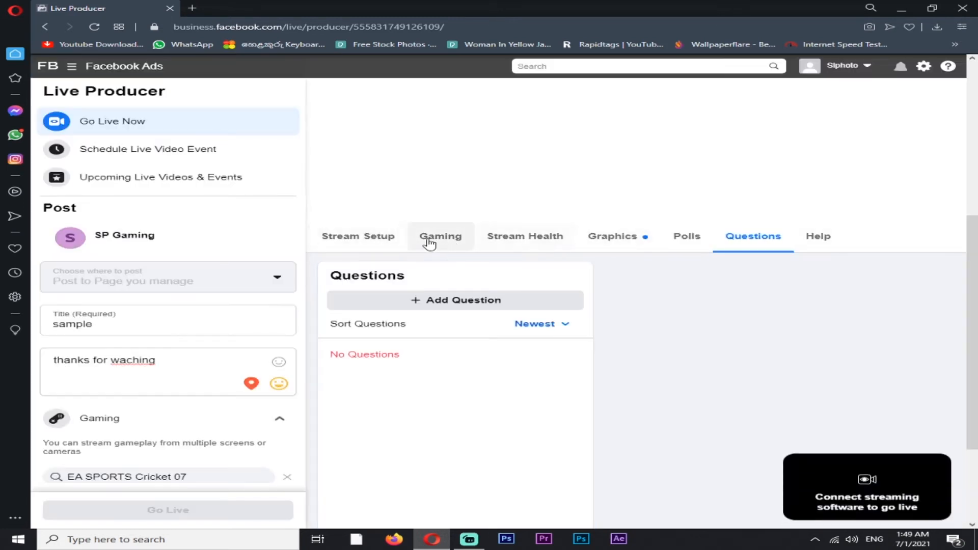
Copy the stream key from the Live Stream Setup section of the Stream Setup page
{"action": "left_click", "coordinate": [363, 244]}
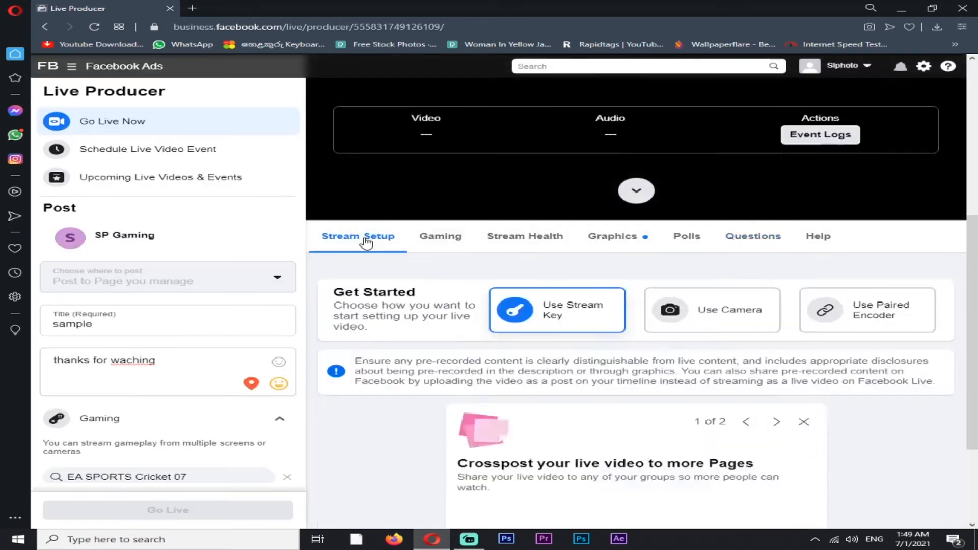
{"action": "scroll", "coordinate": [408, 255], "scroll_direction": "down", "scroll_amount": 3}
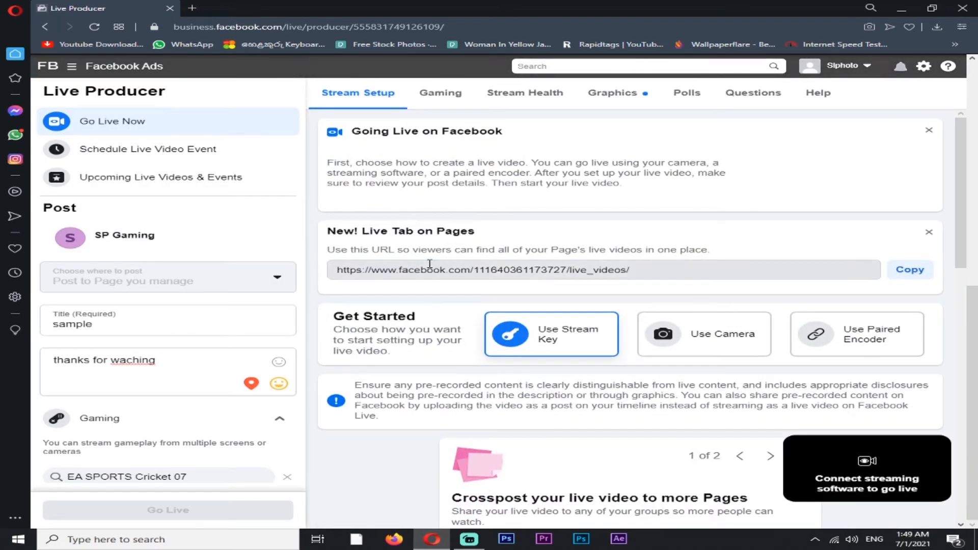
{"action": "scroll", "coordinate": [575, 341], "scroll_direction": "down", "scroll_amount": 9}
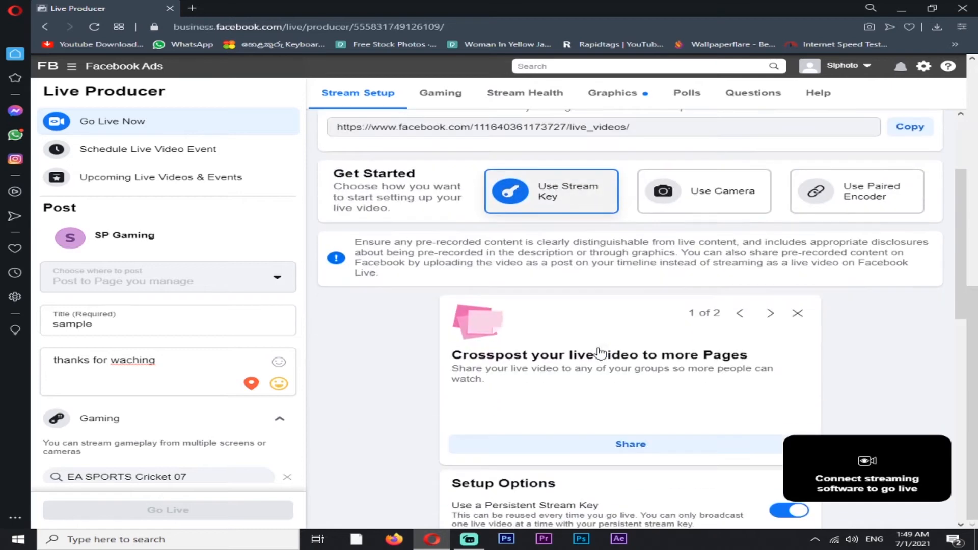
{"action": "scroll", "coordinate": [606, 360], "scroll_direction": "down", "scroll_amount": 5}
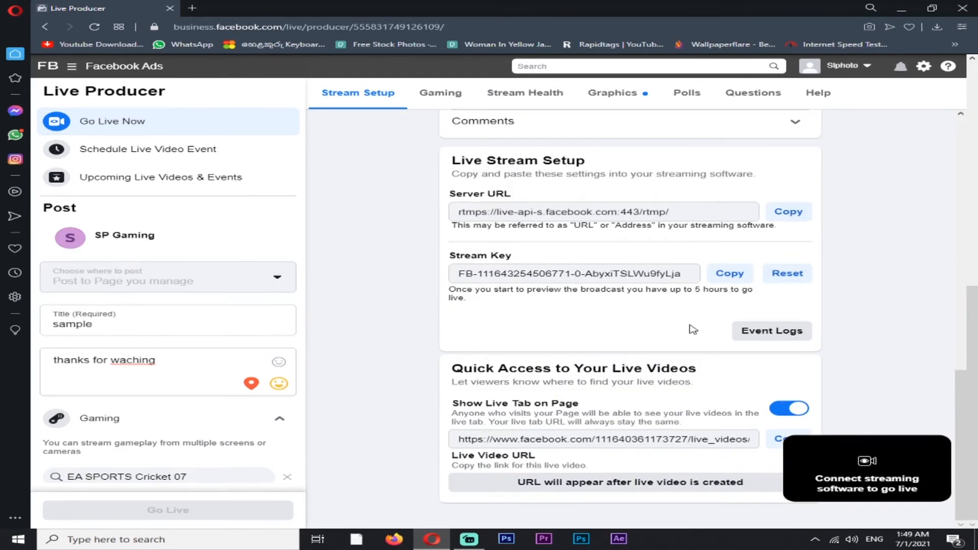
{"action": "left_click", "coordinate": [736, 275]}
Switch to Streamlabs OBS and set the streaming service to Facebook Live in its stream settings
{"action": "left_click", "coordinate": [469, 540]}
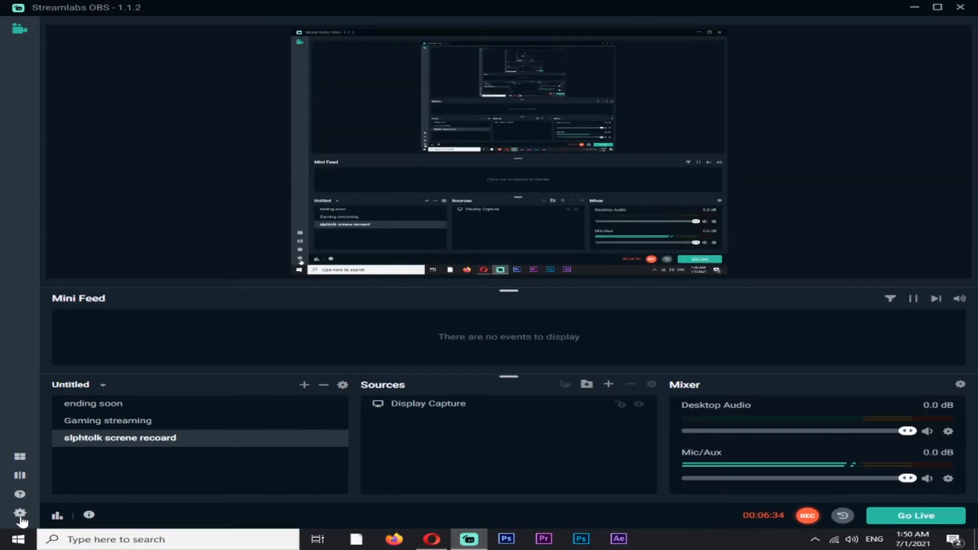
{"action": "left_click", "coordinate": [20, 514]}
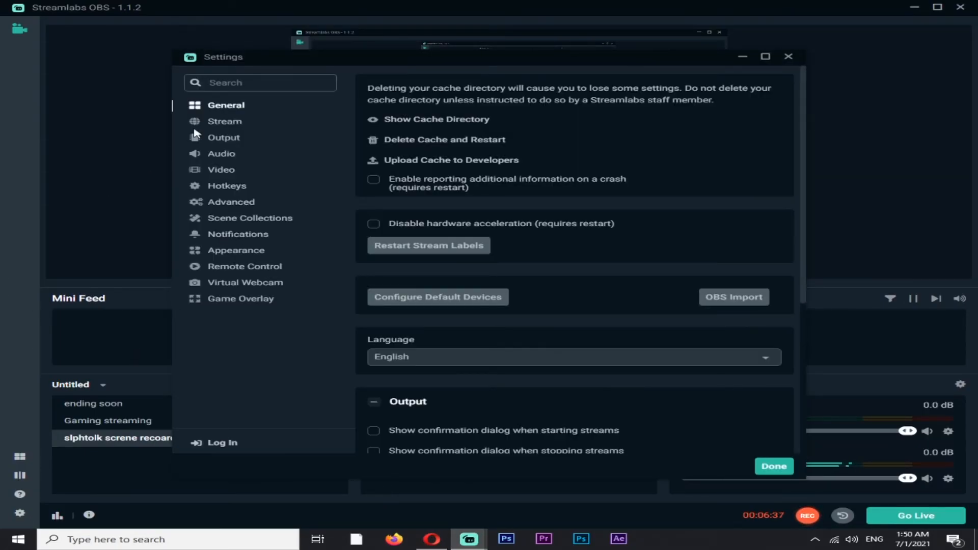
{"action": "left_click", "coordinate": [212, 121]}
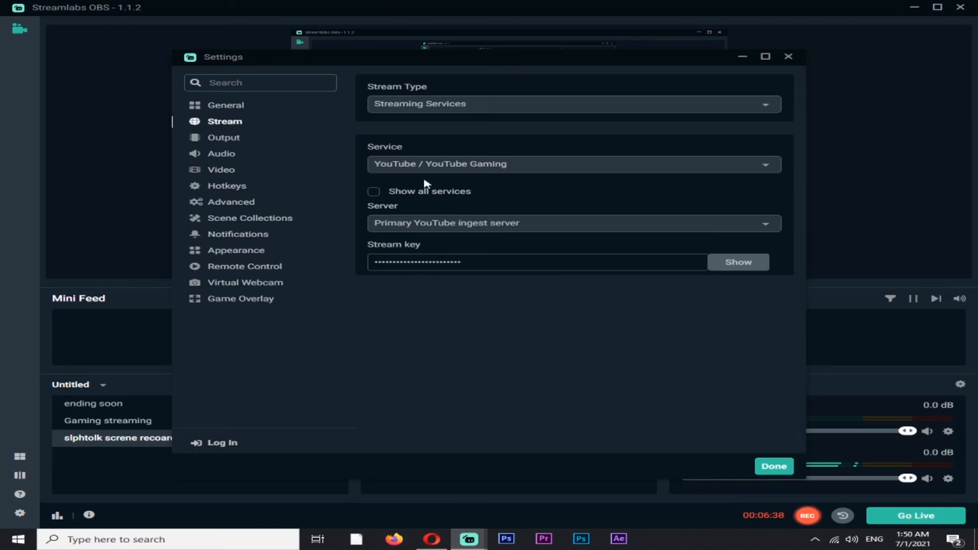
{"action": "left_click", "coordinate": [435, 165]}
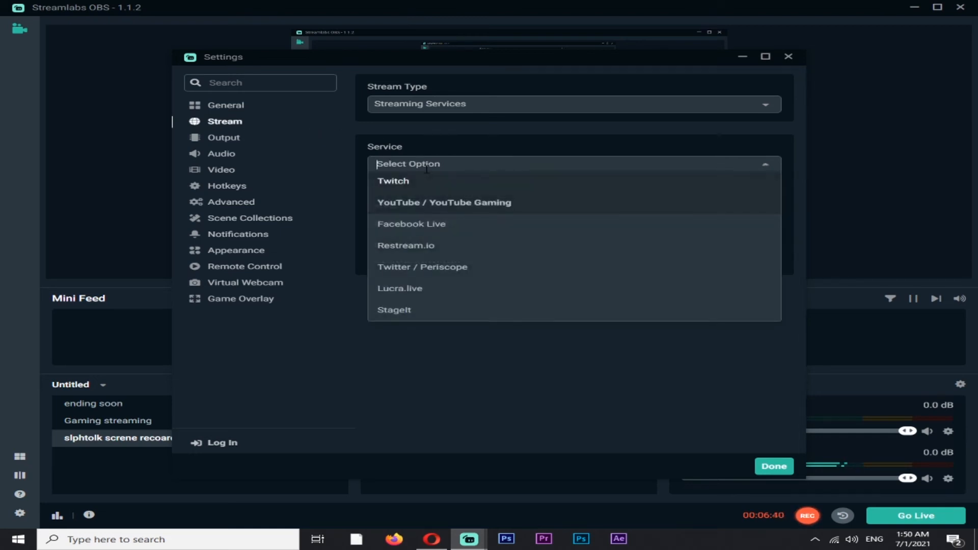
{"action": "left_click", "coordinate": [412, 225]}
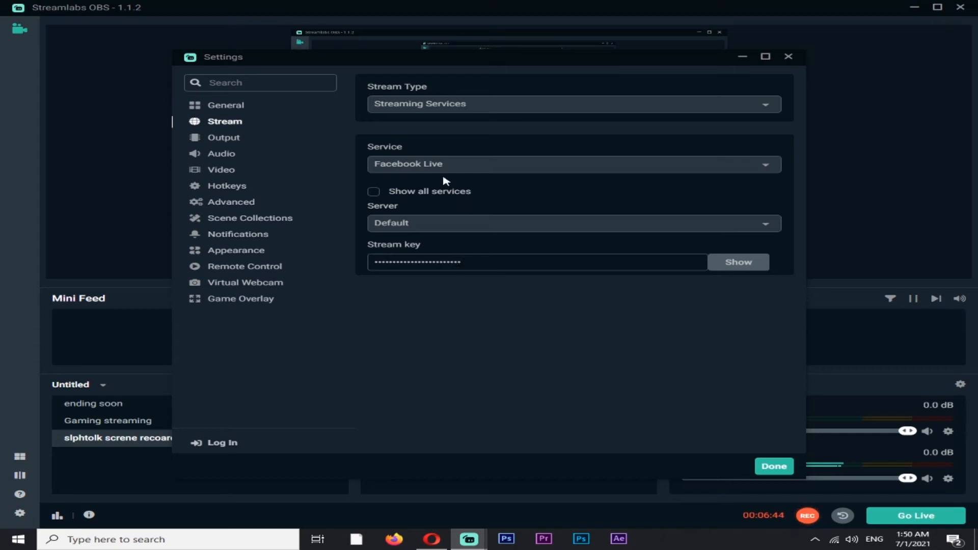
{"action": "left_click", "coordinate": [442, 168]}
{"action": "left_click", "coordinate": [413, 226]}
Replace the existing stream key in the stream settings with the copied Facebook stream key
{"action": "left_click_drag", "start_coordinate": [466, 261], "coordinate": [268, 257]}
{"action": "key", "text": "BackSpace"}
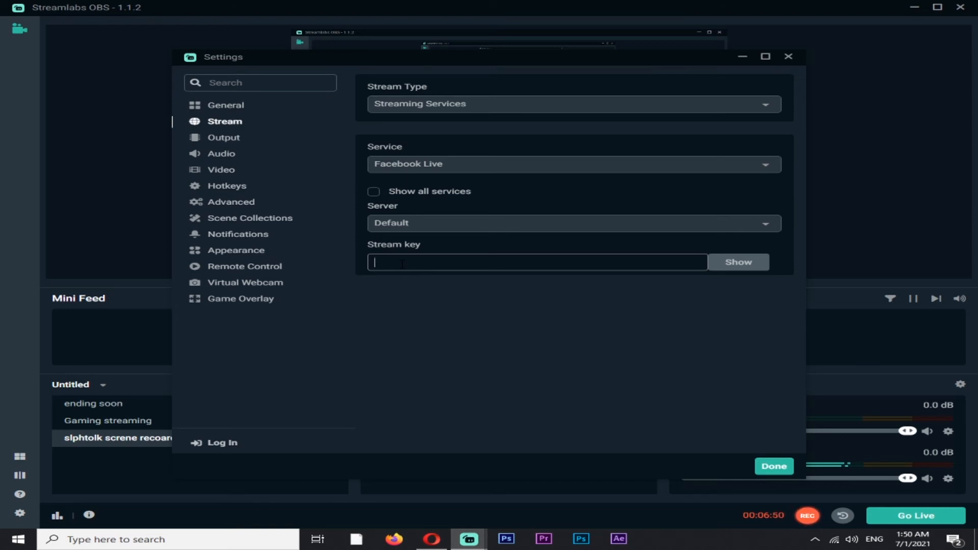
{"action": "key", "text": "ctrl+v"}
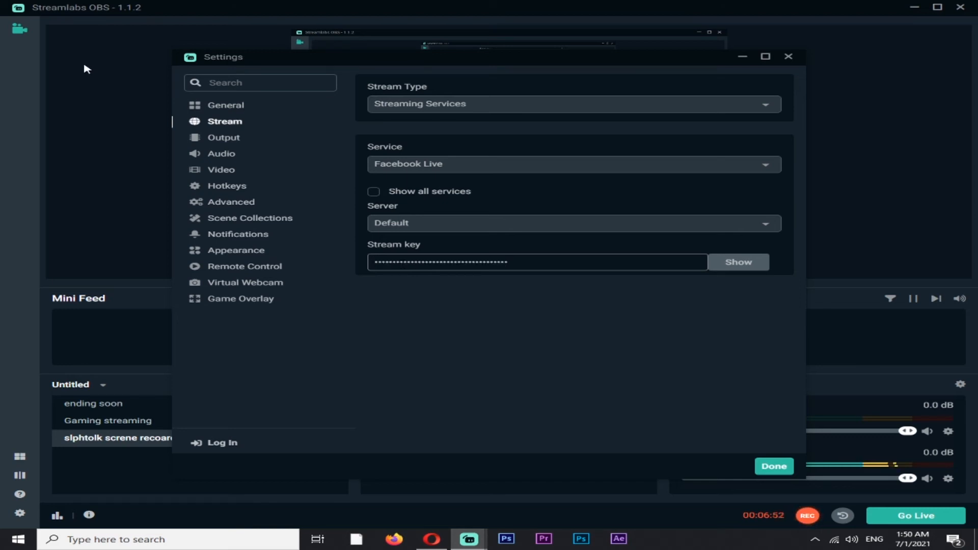
Review the Output, Appearance, Video and General settings without changing them, and close the settings window
{"action": "left_click", "coordinate": [237, 140]}
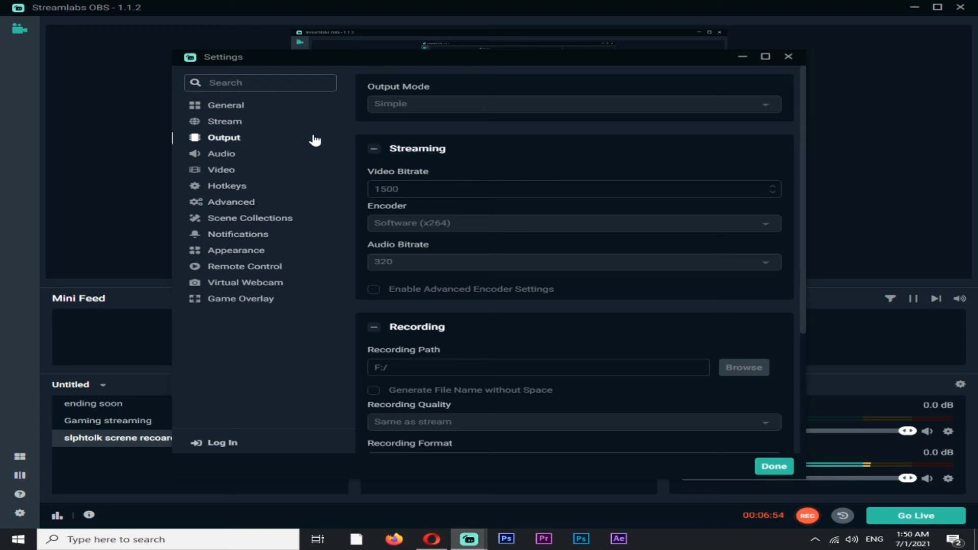
{"action": "left_click", "coordinate": [268, 251]}
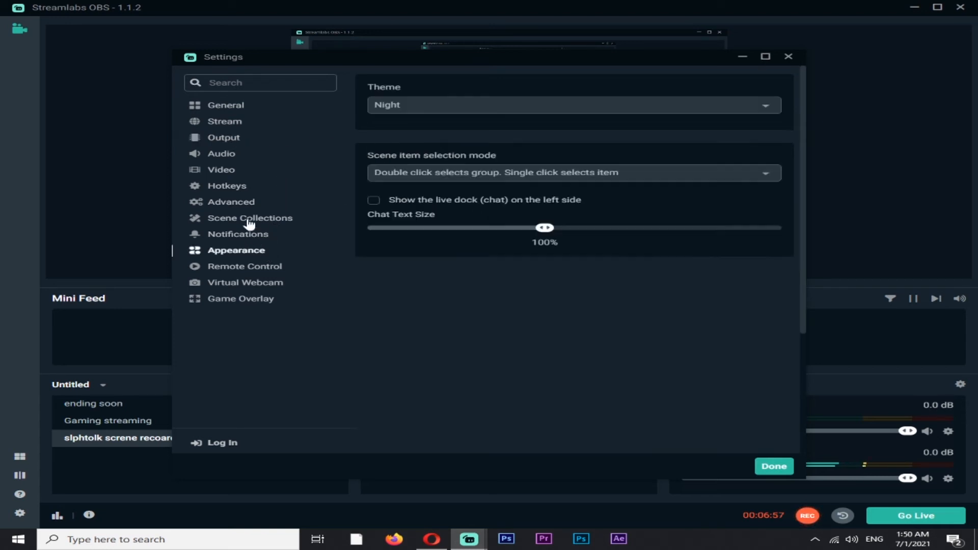
{"action": "left_click", "coordinate": [240, 173]}
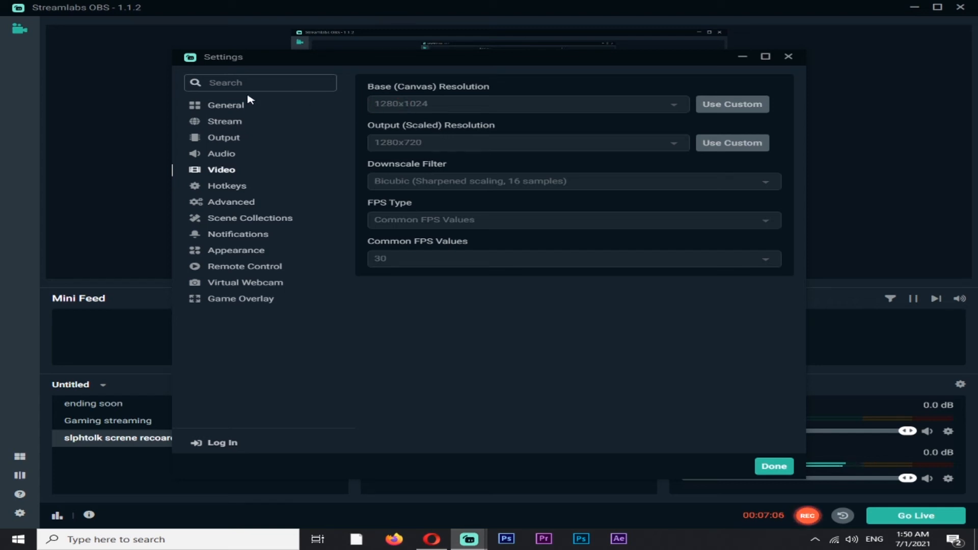
{"action": "left_click", "coordinate": [245, 107]}
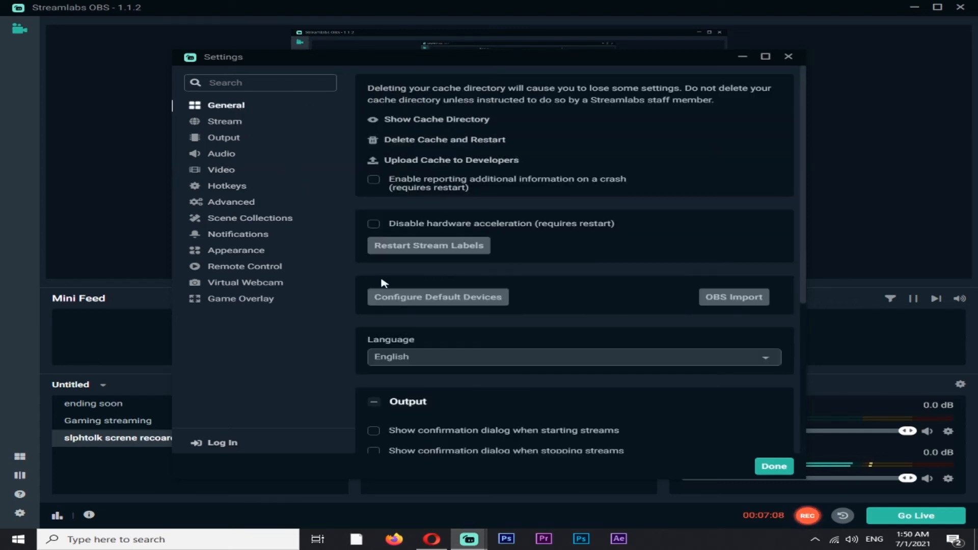
{"action": "scroll", "coordinate": [459, 315], "scroll_direction": "down", "scroll_amount": 3}
{"action": "scroll", "coordinate": [637, 407], "scroll_direction": "up", "scroll_amount": 1}
{"action": "left_click", "coordinate": [766, 472]}
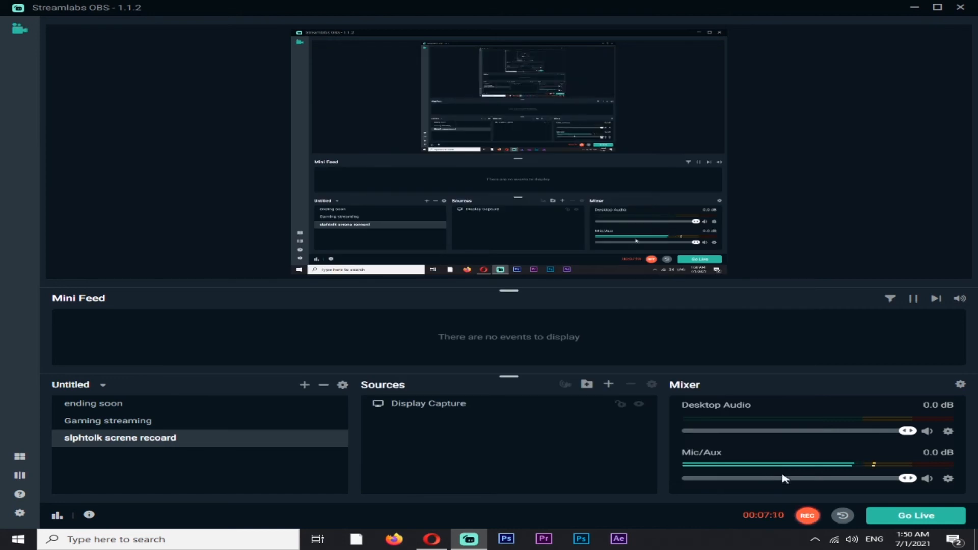
Start streaming from Streamlabs OBS, switch back to Live Producer in the browser and go live
{"action": "left_click", "coordinate": [914, 520]}
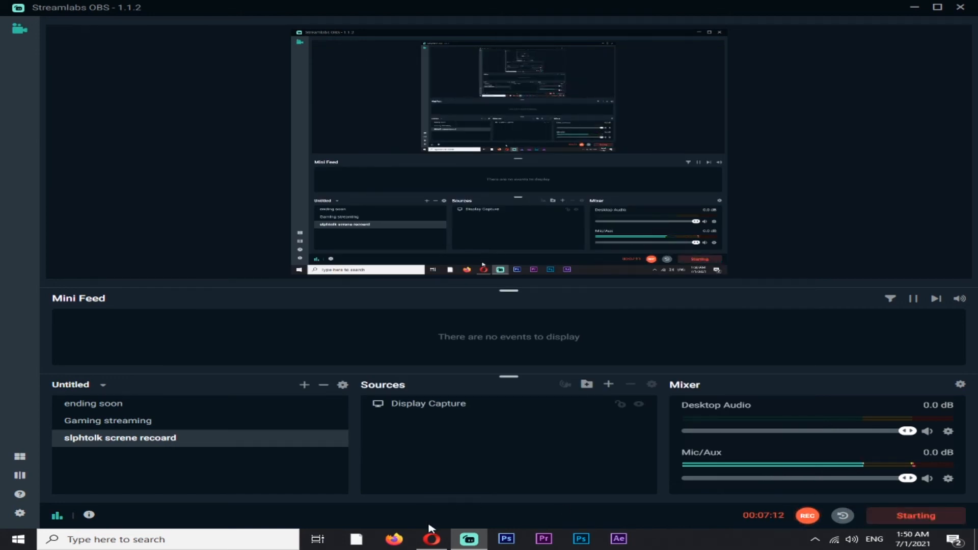
{"action": "left_click", "coordinate": [432, 538]}
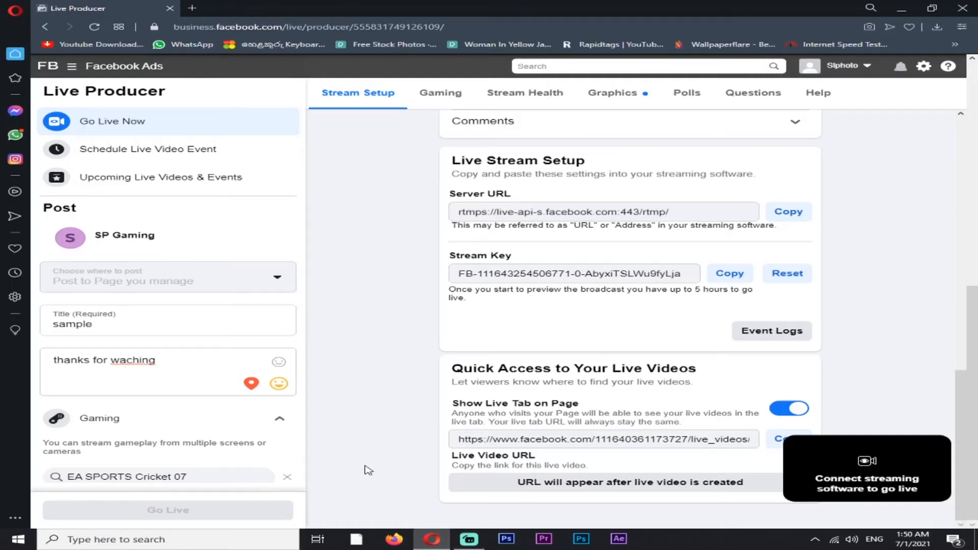
{"action": "left_click", "coordinate": [201, 512]}
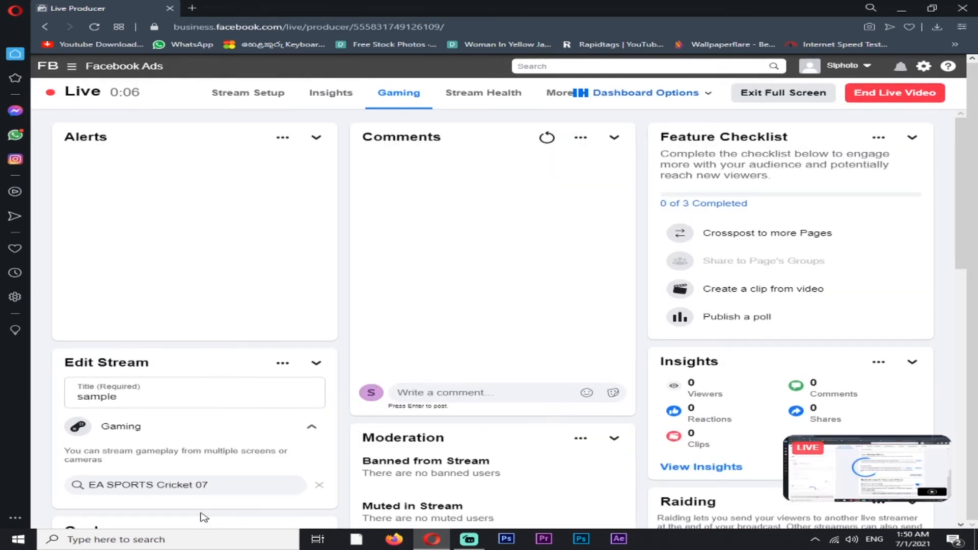
Examine the live stream's metrics, including the video bitrate, framerate and audio bitrate
{"action": "scroll", "coordinate": [410, 414], "scroll_direction": "down", "scroll_amount": 5}
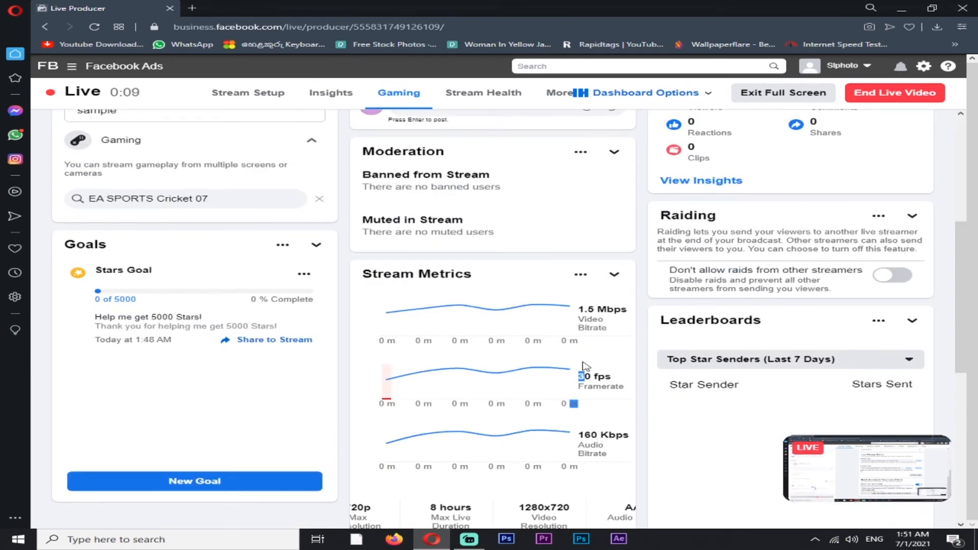
{"action": "left_click_drag", "start_coordinate": [579, 311], "coordinate": [616, 332]}
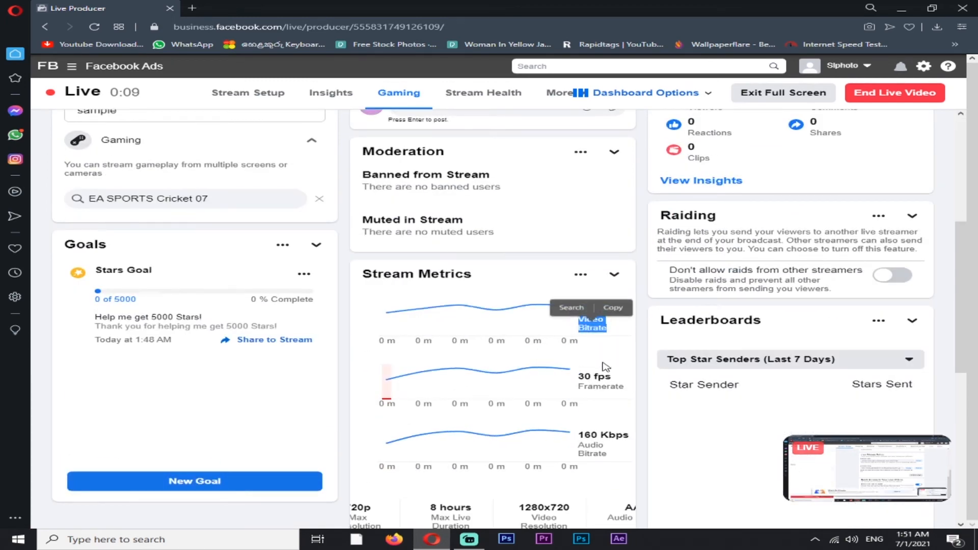
{"action": "left_click", "coordinate": [624, 381]}
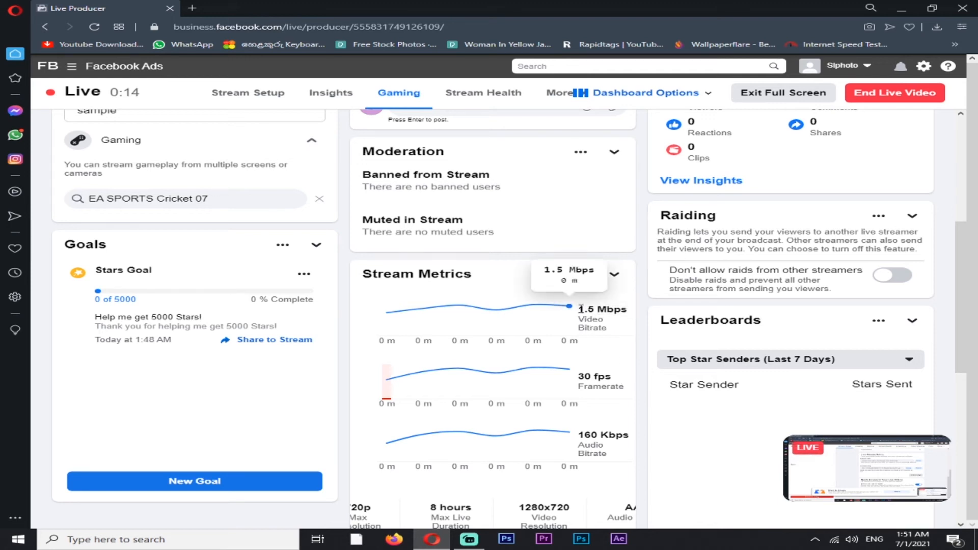
{"action": "left_click_drag", "start_coordinate": [579, 310], "coordinate": [616, 331]}
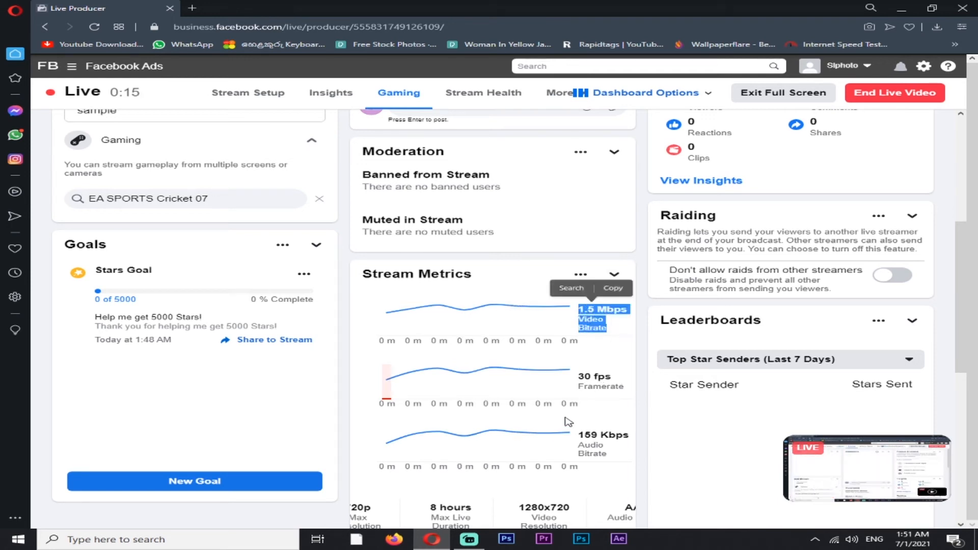
{"action": "left_click_drag", "start_coordinate": [577, 434], "coordinate": [224, 395]}
{"action": "scroll", "coordinate": [222, 406], "scroll_direction": "down", "scroll_amount": 3}
{"action": "scroll", "coordinate": [224, 395], "scroll_direction": "up", "scroll_amount": 3}
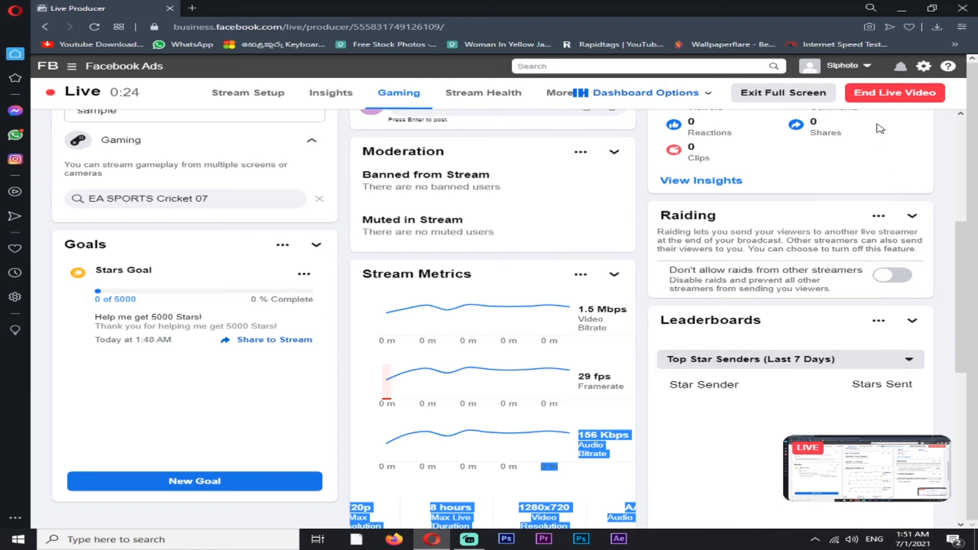
End the live video and rate the broadcast quality five stars in the stream summary
{"action": "left_click", "coordinate": [872, 100]}
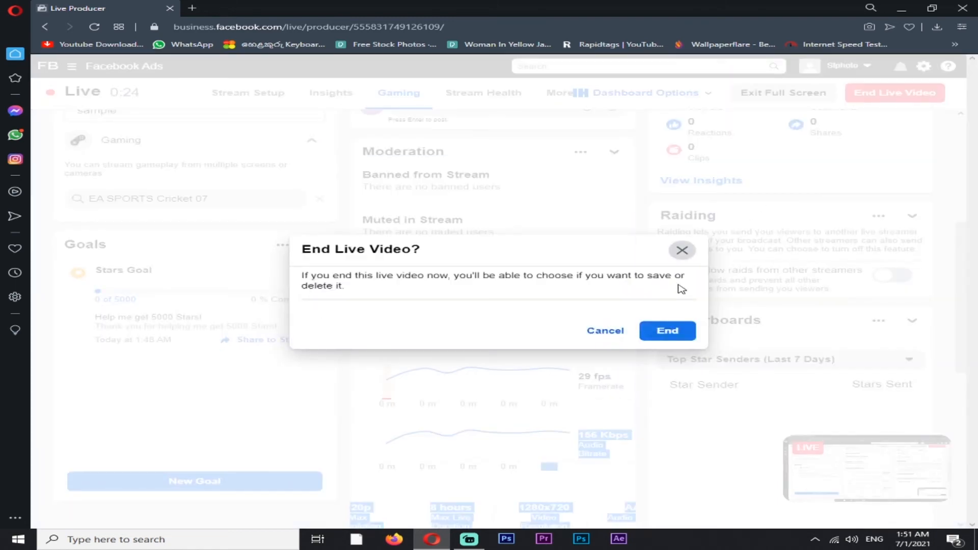
{"action": "left_click", "coordinate": [668, 332]}
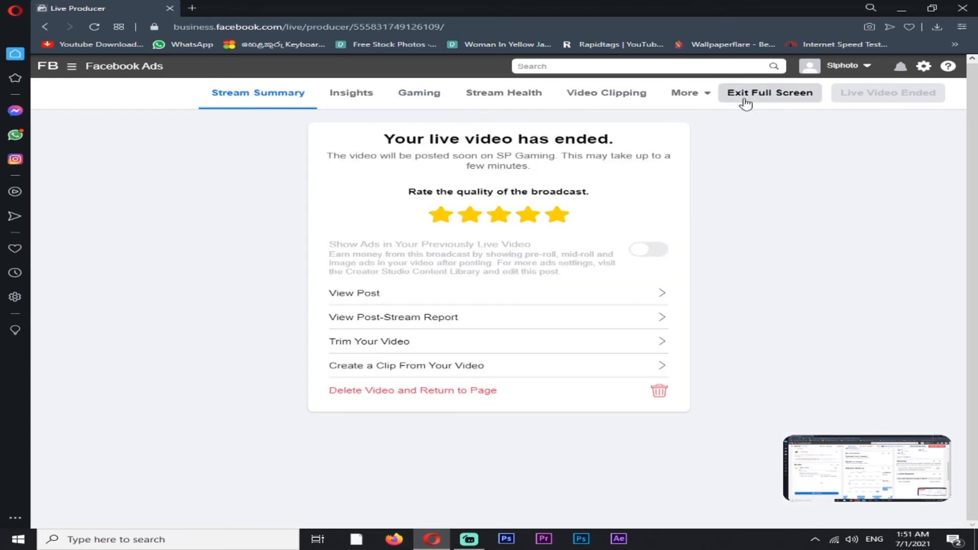
{"action": "left_click", "coordinate": [351, 102]}
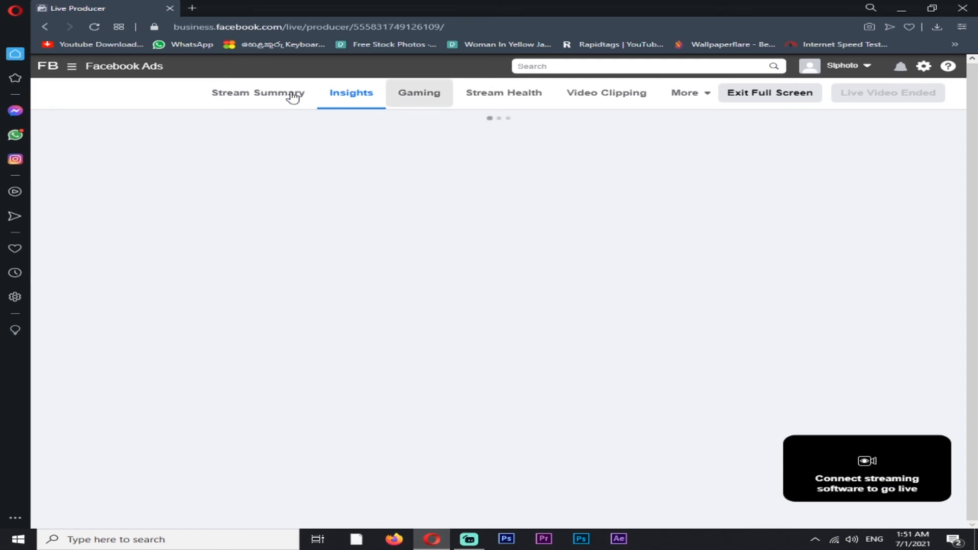
{"action": "left_click", "coordinate": [263, 100]}
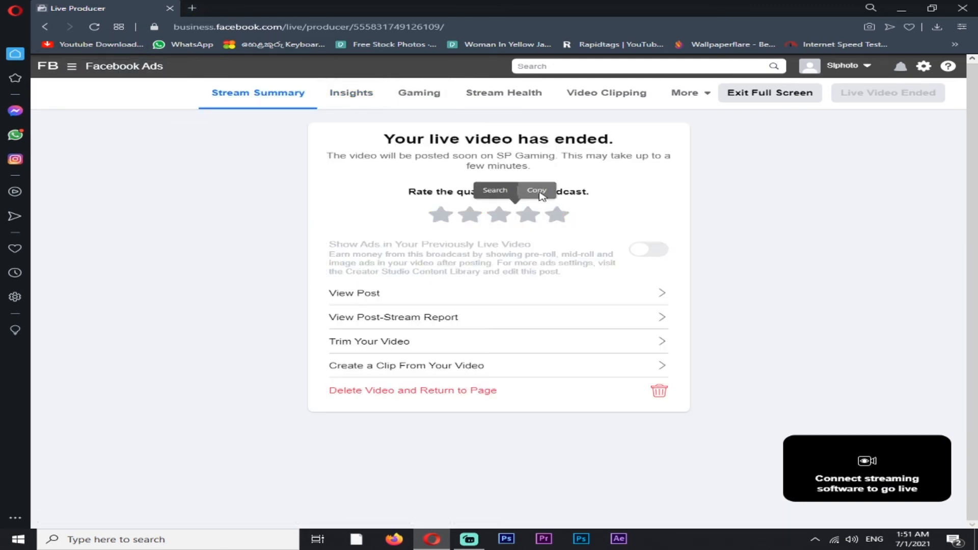
{"action": "left_click", "coordinate": [556, 216]}
Open Facebook in a new browser tab and go to the SP Gaming page
{"action": "left_click", "coordinate": [192, 8]}
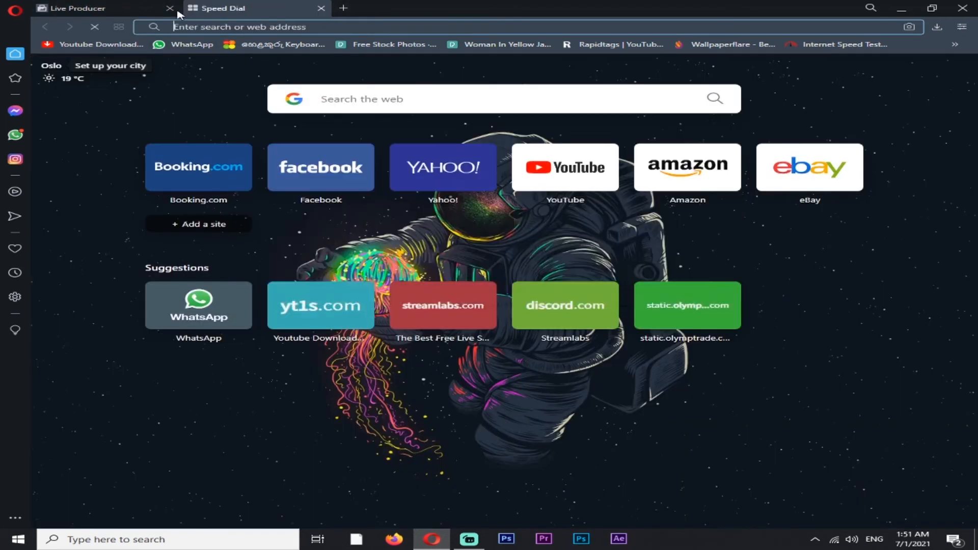
{"action": "left_click", "coordinate": [152, 9]}
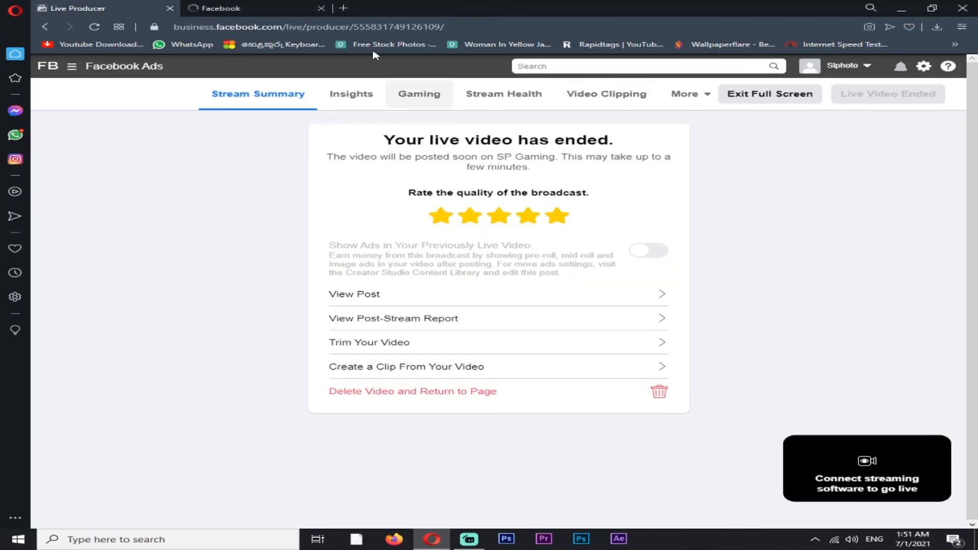
{"action": "left_click", "coordinate": [265, 4]}
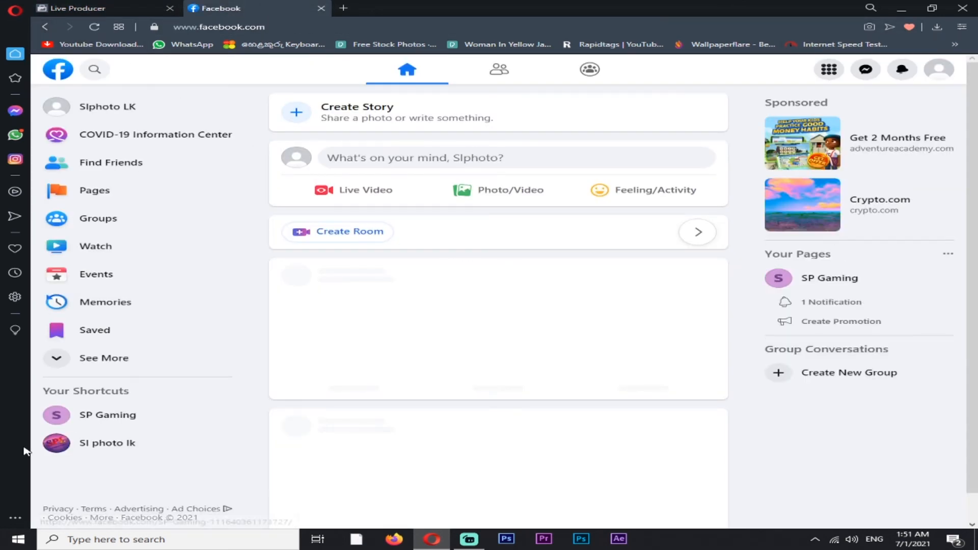
{"action": "left_click", "coordinate": [94, 413]}
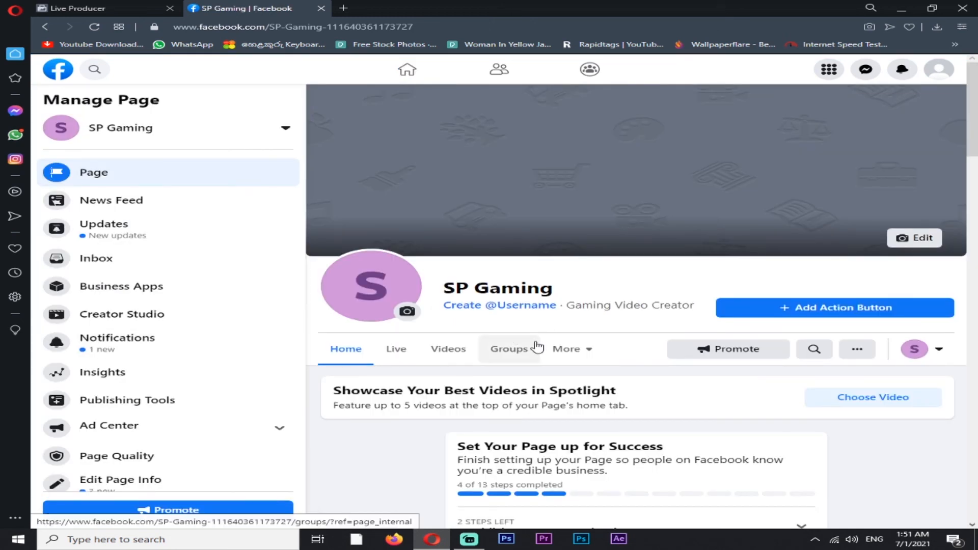
Find the ended EA SPORTS Cricket 07 live post on the page and open its video
{"action": "scroll", "coordinate": [535, 347], "scroll_direction": "down", "scroll_amount": 3}
{"action": "scroll", "coordinate": [533, 348], "scroll_direction": "down", "scroll_amount": 15}
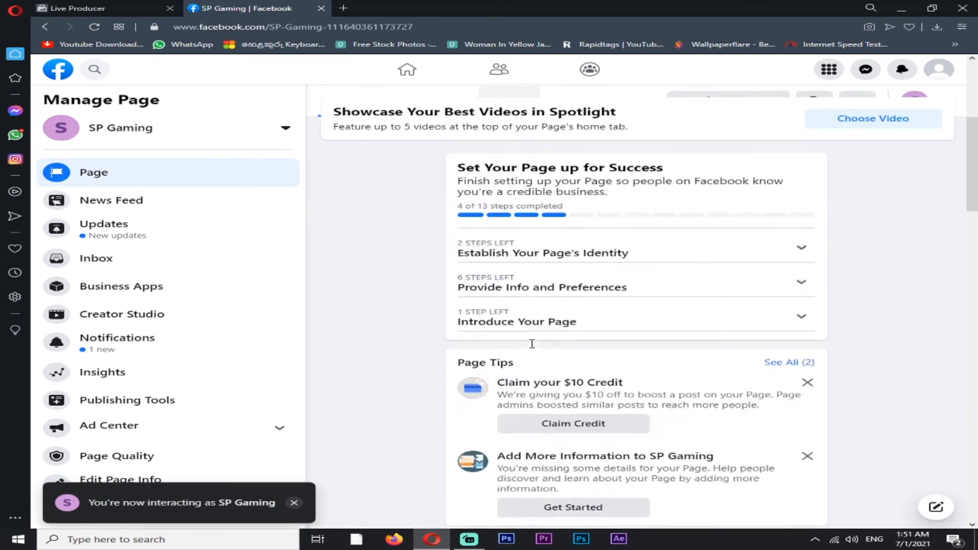
{"action": "scroll", "coordinate": [508, 349], "scroll_direction": "down", "scroll_amount": 8}
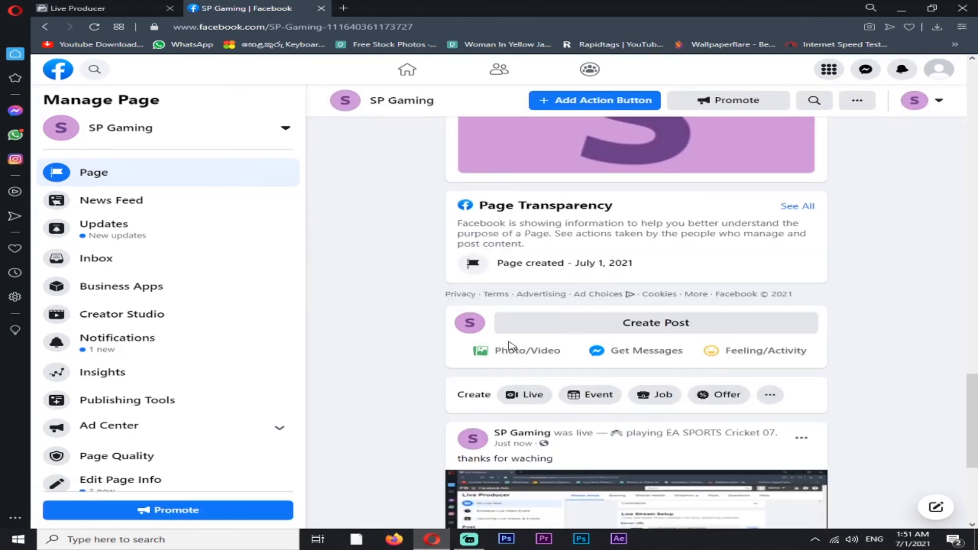
{"action": "left_click", "coordinate": [607, 307]}
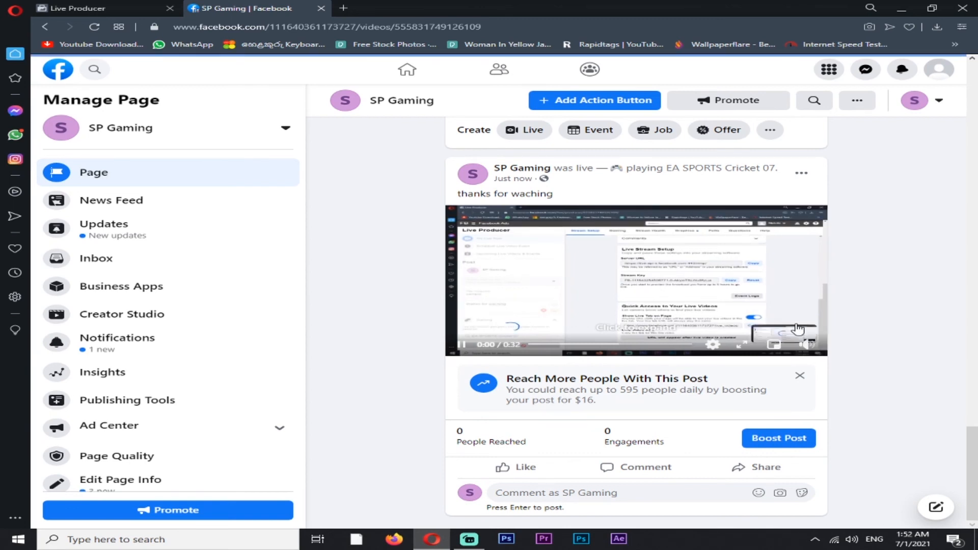
Mute the published live video and watch it in full screen, then return to the page
{"action": "mouse_move", "coordinate": [805, 348]}
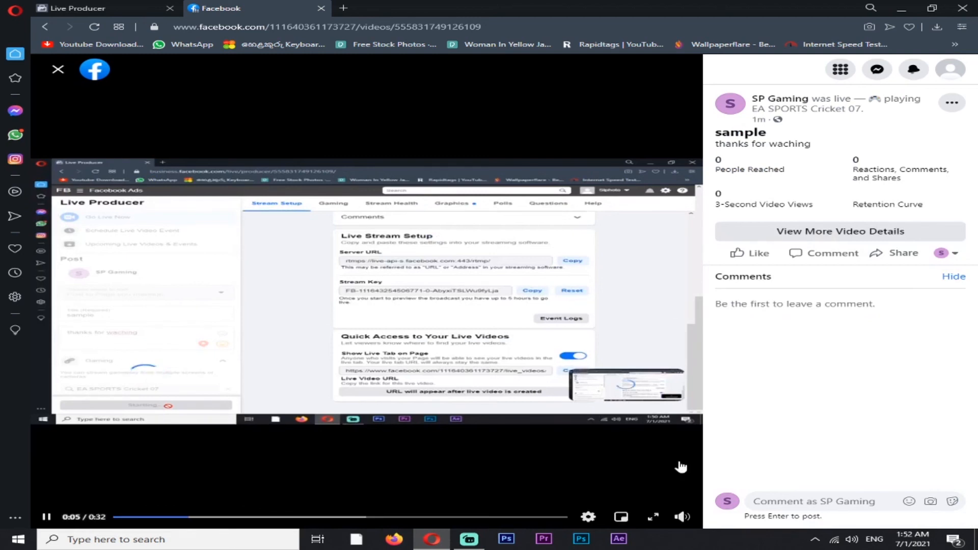
{"action": "left_click", "coordinate": [682, 517]}
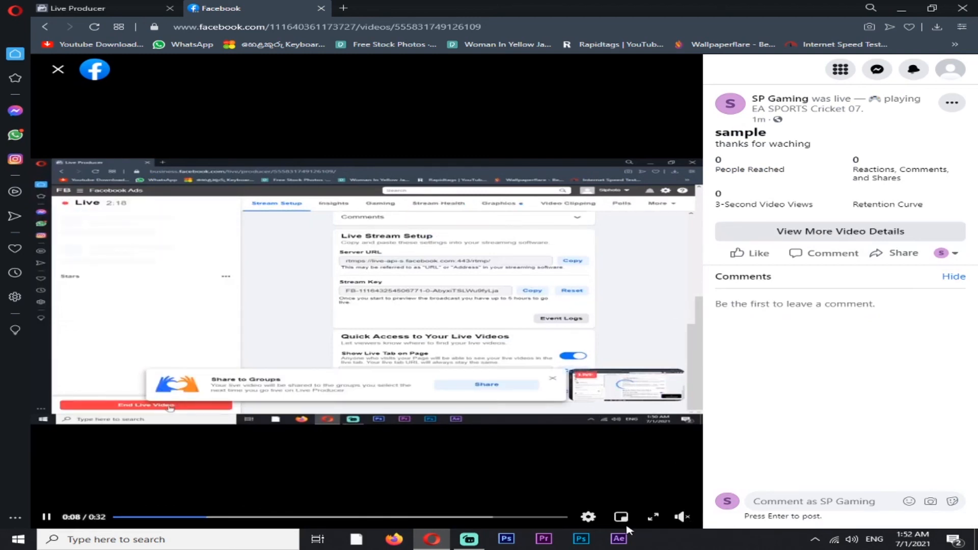
{"action": "left_click", "coordinate": [654, 517]}
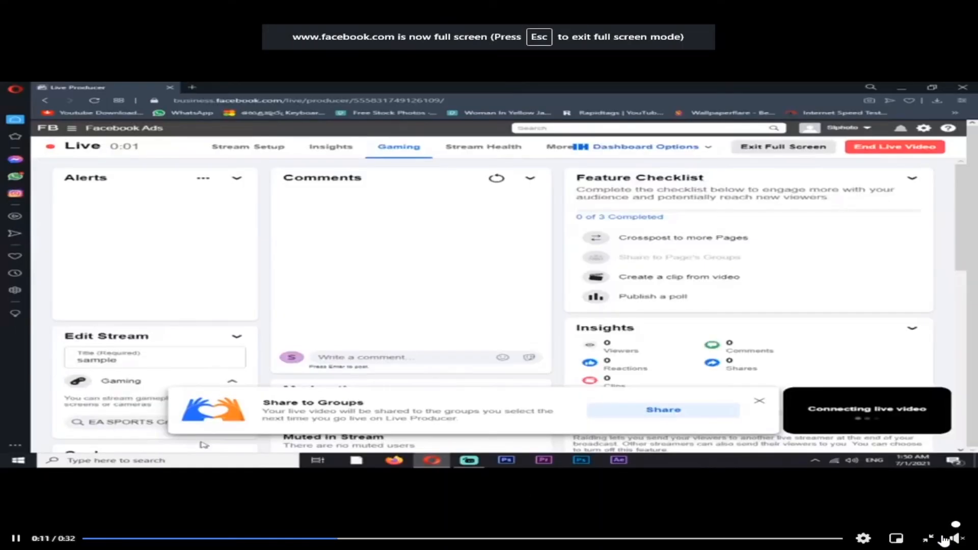
{"action": "left_click", "coordinate": [927, 539]}
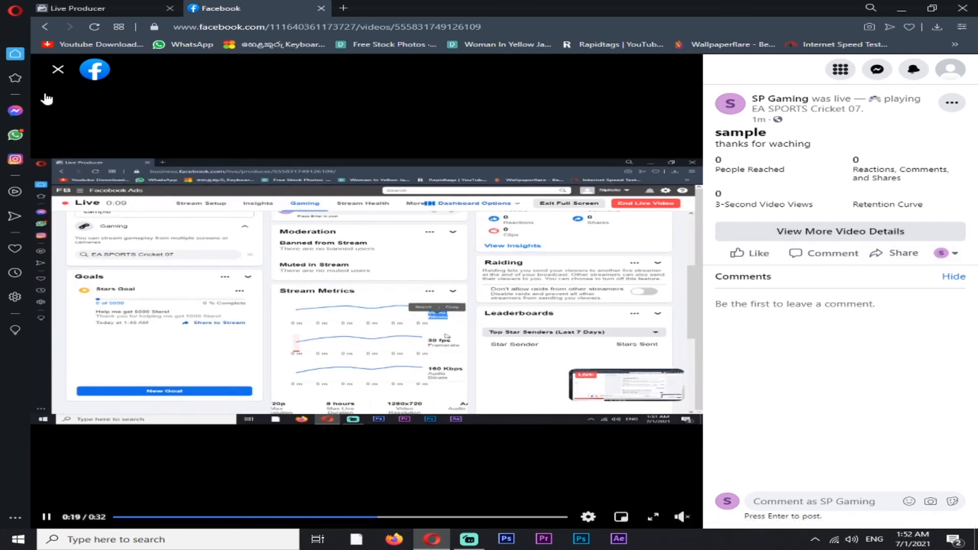
{"action": "left_click", "coordinate": [58, 70]}
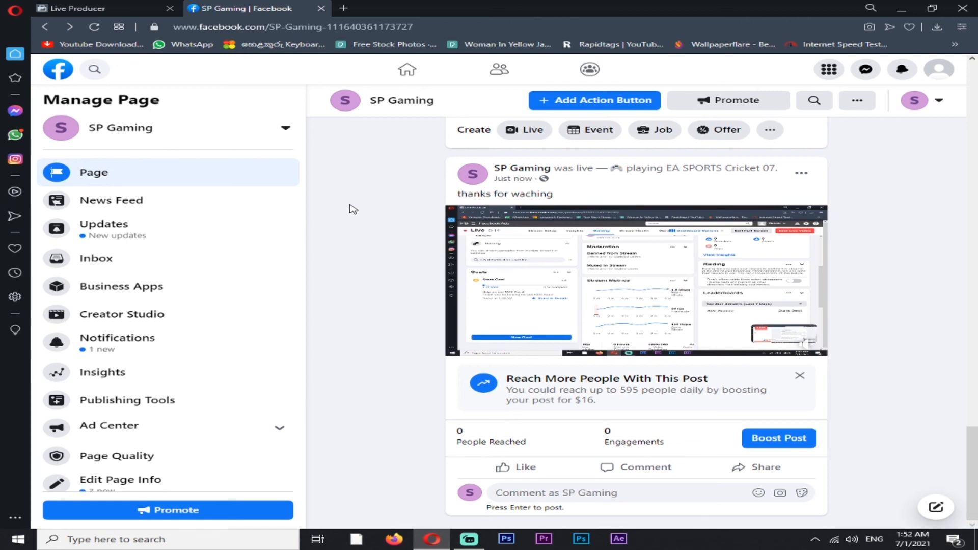
Go back to the page header and highlight the page name and its category line
{"action": "scroll", "coordinate": [347, 206], "scroll_direction": "up", "scroll_amount": 5}
{"action": "scroll", "coordinate": [347, 204], "scroll_direction": "up", "scroll_amount": 10}
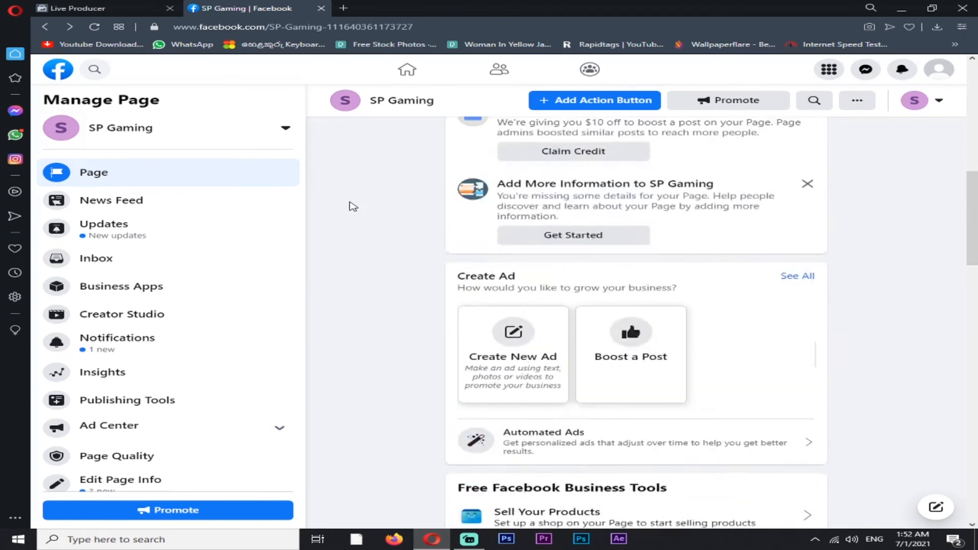
{"action": "scroll", "coordinate": [353, 206], "scroll_direction": "up", "scroll_amount": 3}
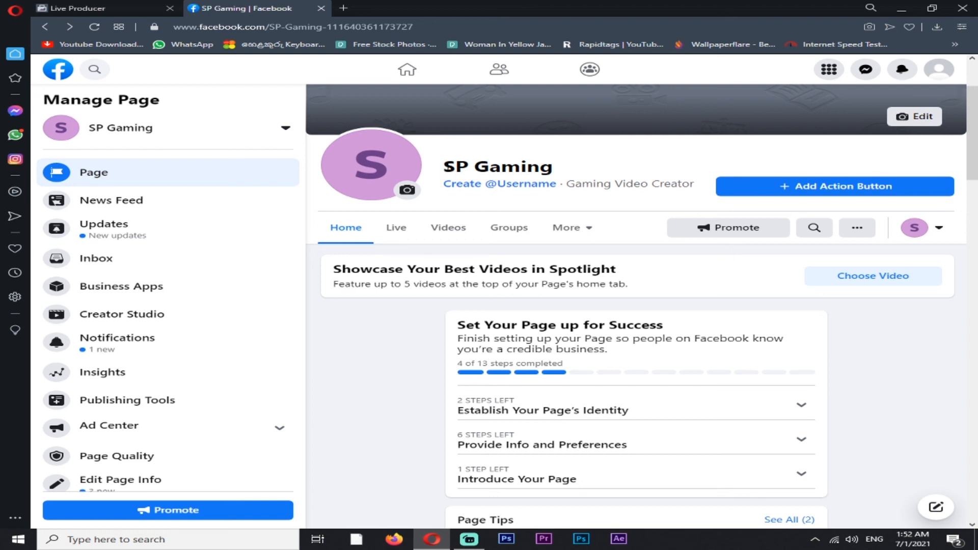
{"action": "left_click_drag", "start_coordinate": [442, 166], "coordinate": [704, 194]}
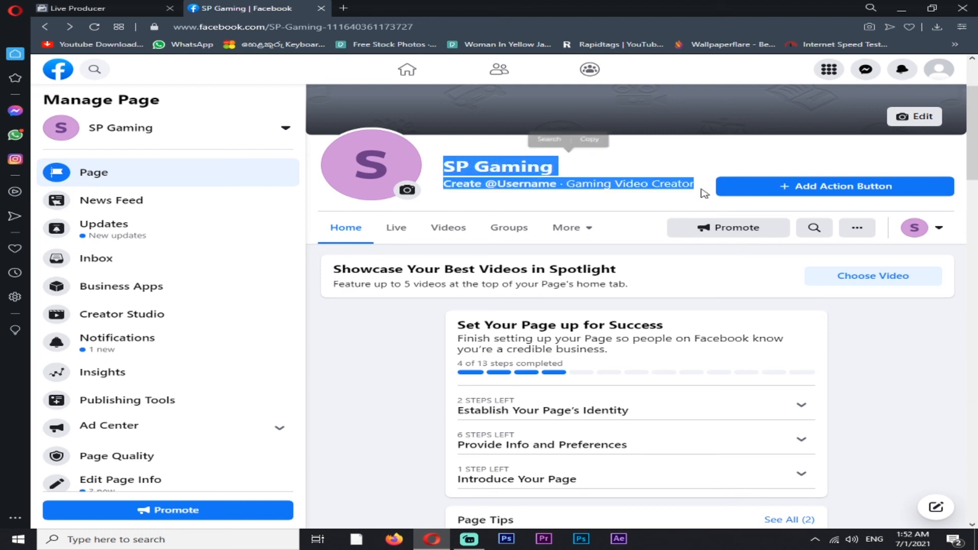